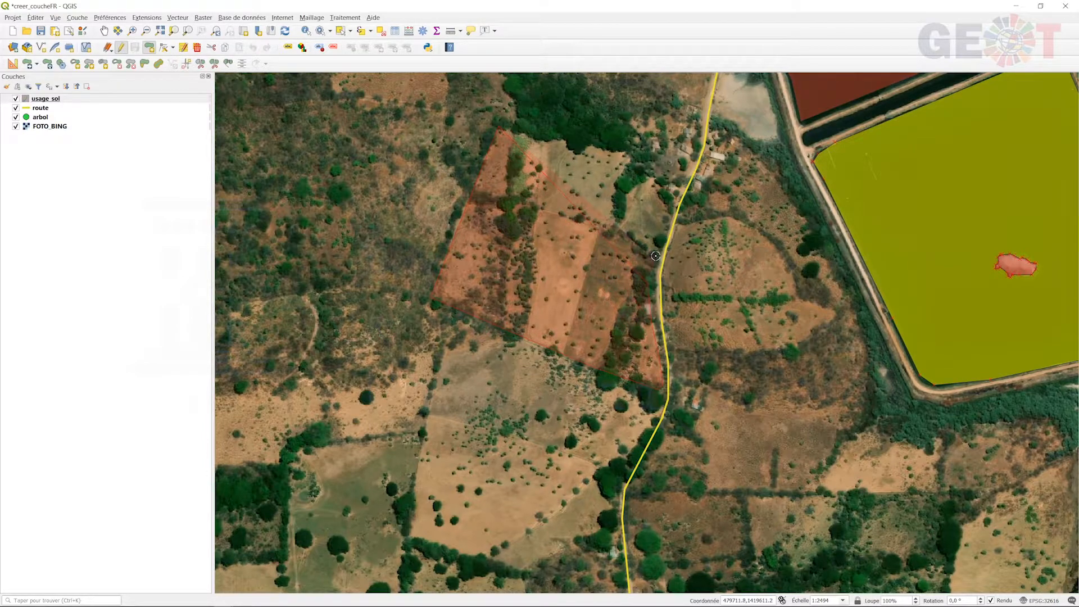
- Finish the polygon around the field west of the road and give it id 4 and usage agriculture
left_click(674, 188)
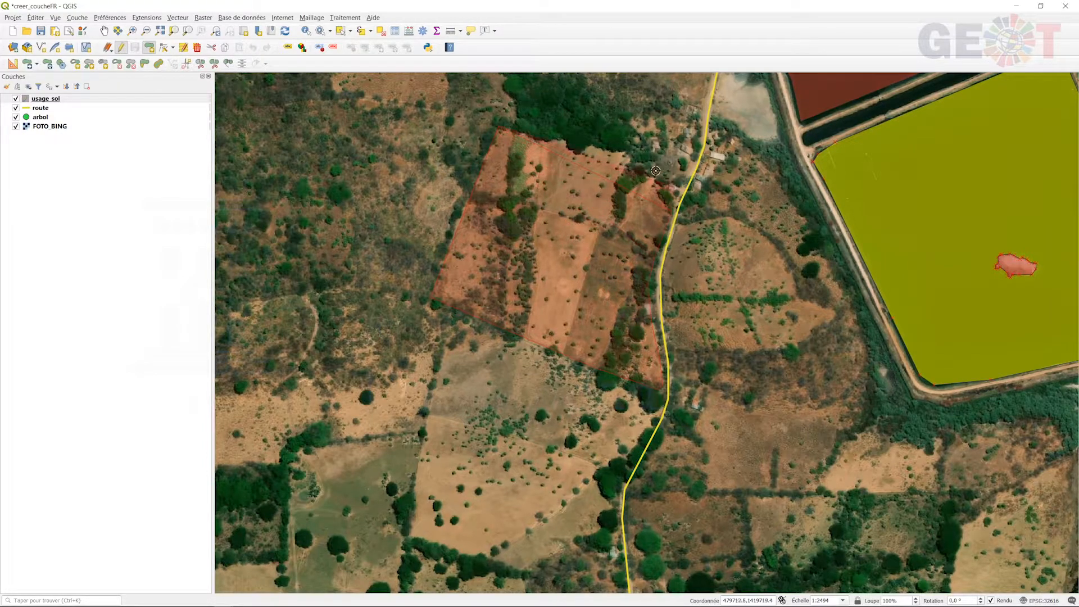
left_click(643, 168)
right_click(552, 140)
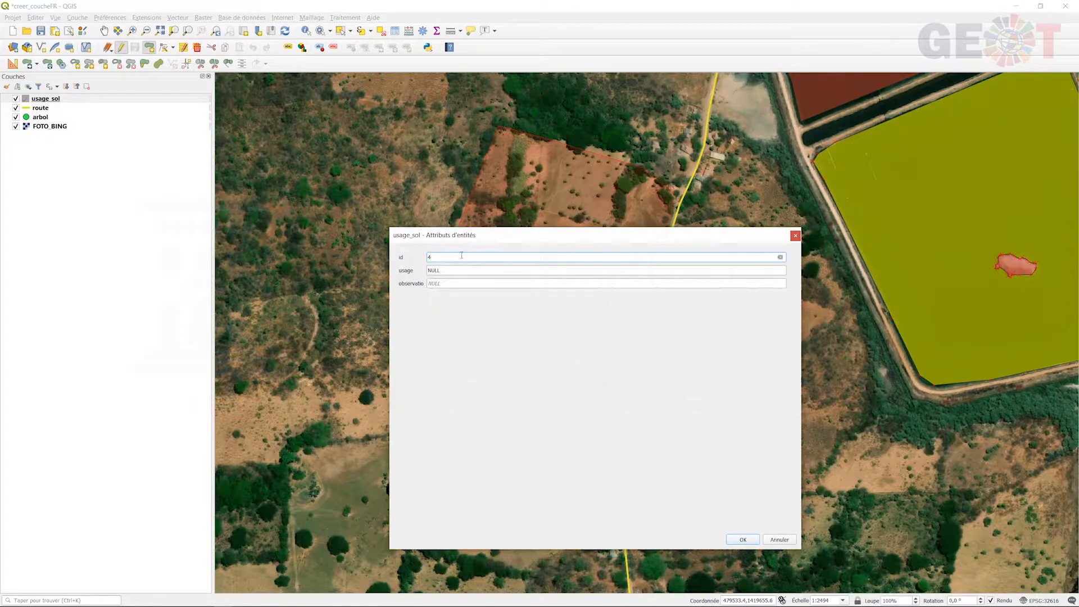
left_click(470, 269)
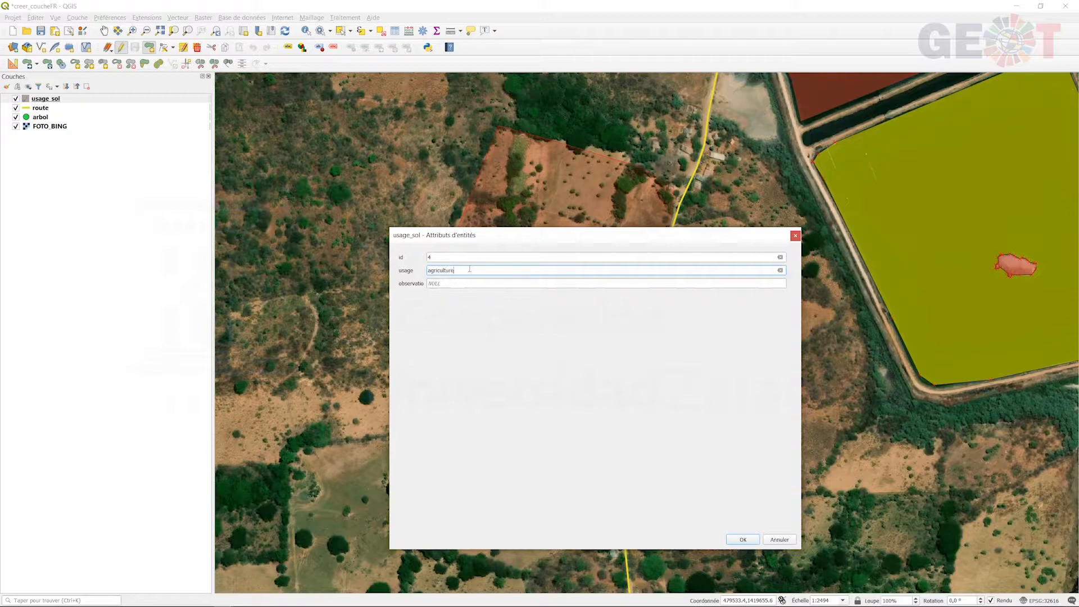
left_click(751, 540)
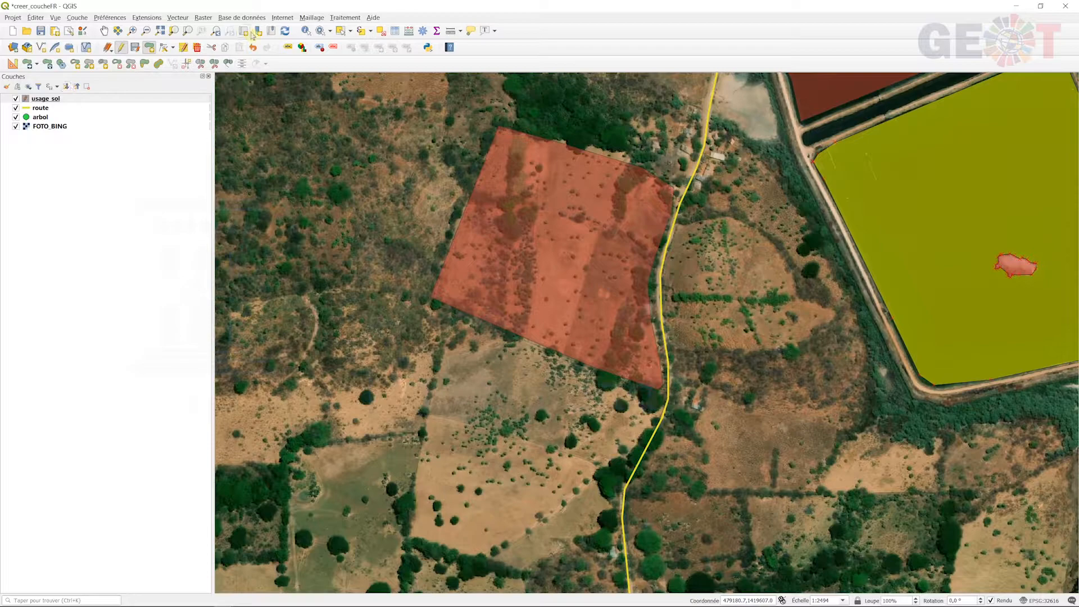
- Set the symbol opacity of the usage_sol layer to about 25.1%
right_click(41, 98)
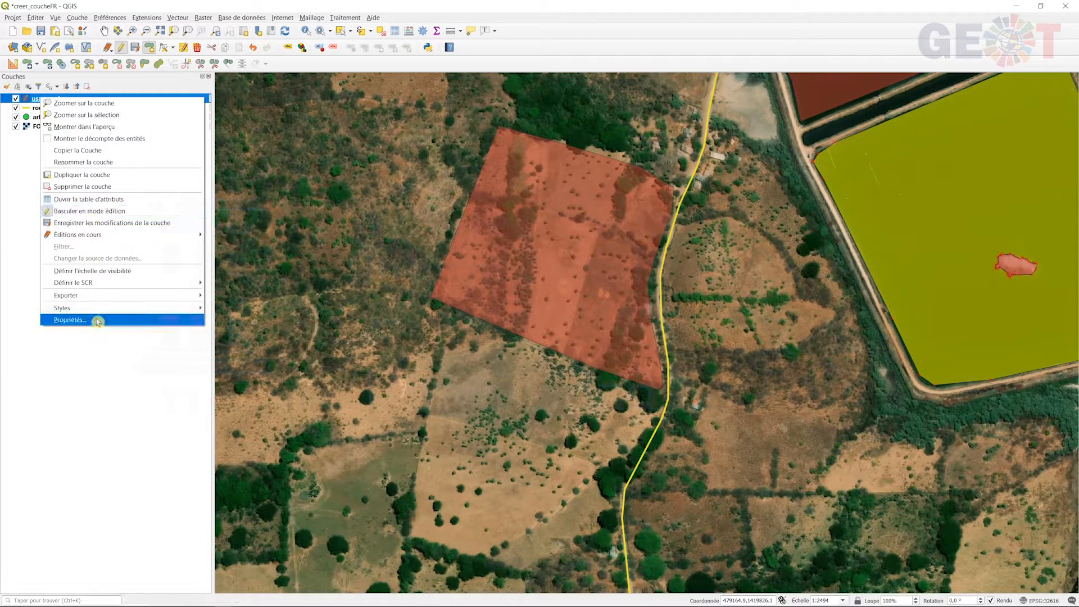
left_click(70, 319)
left_click_drag(503, 262, 417, 257)
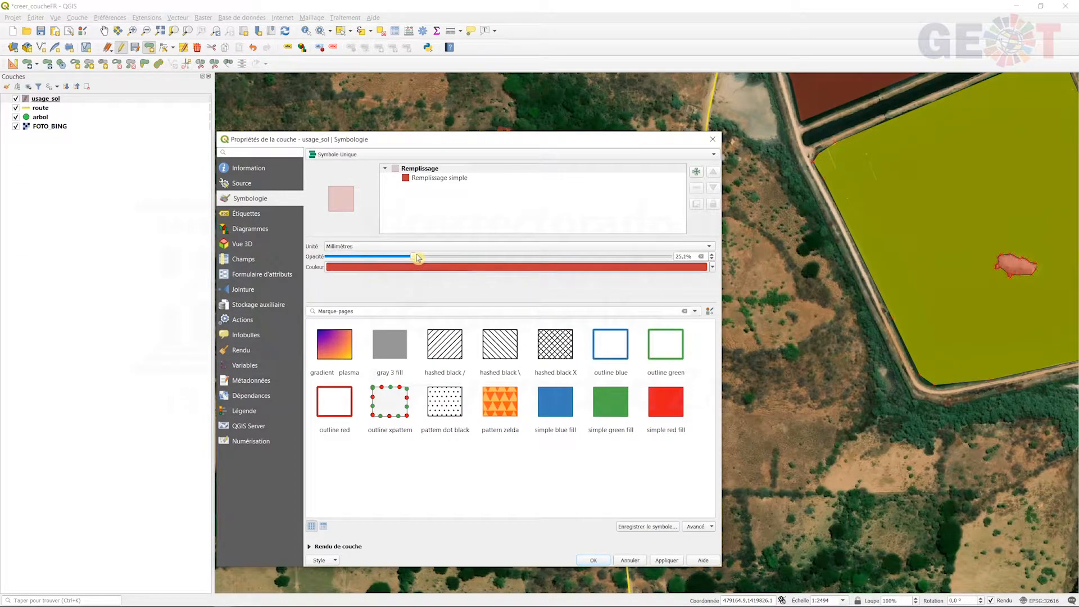
left_click(596, 560)
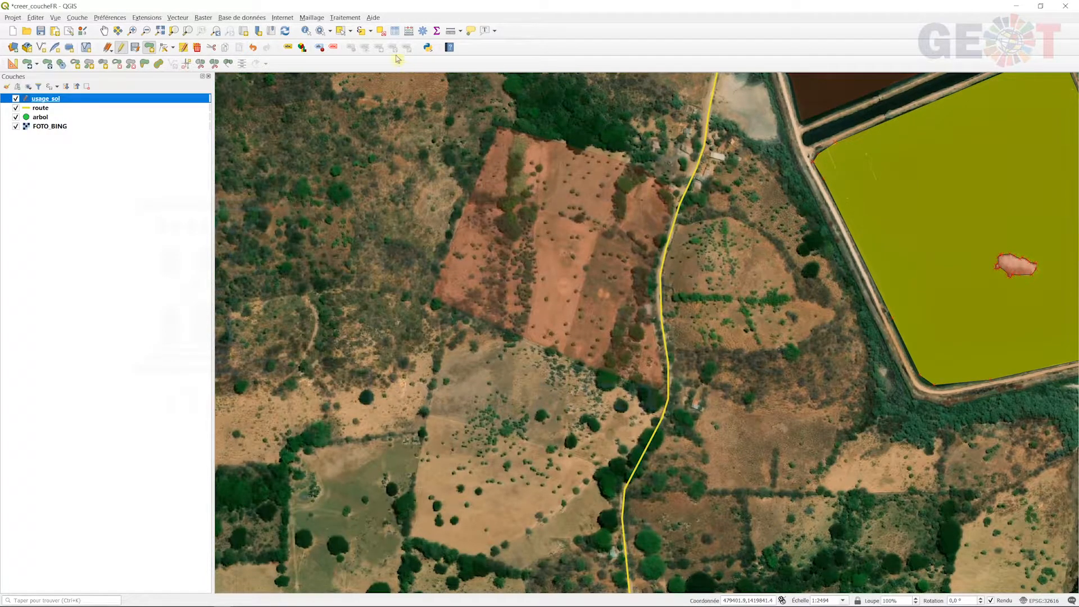
- Select the agriculture polygon and split it into parts along the boundary running from the road to its western edge
left_click(341, 31)
left_click(581, 250)
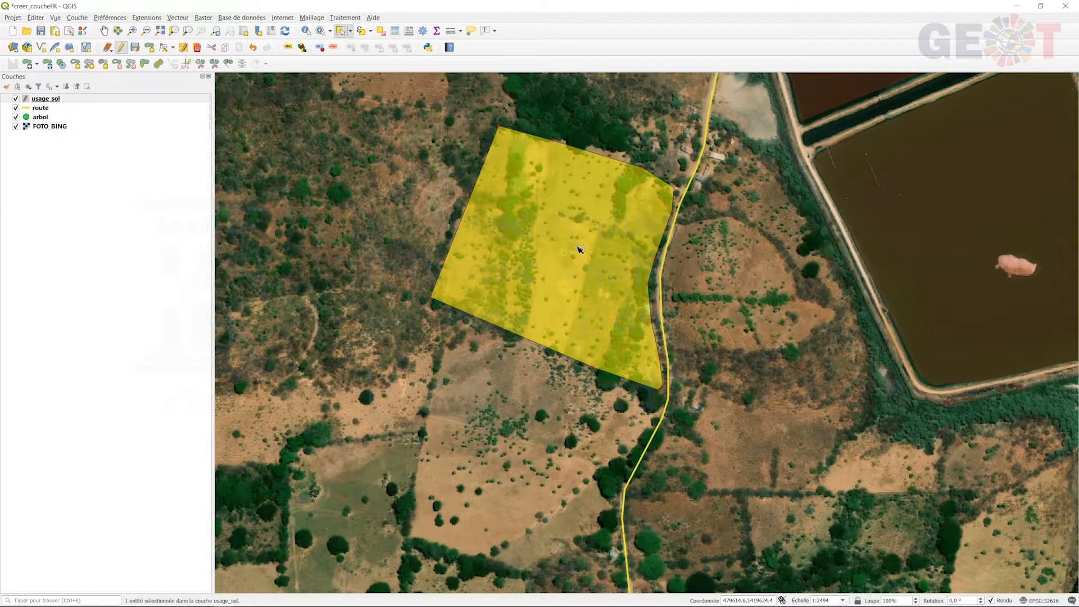
left_click(215, 64)
left_click(627, 232)
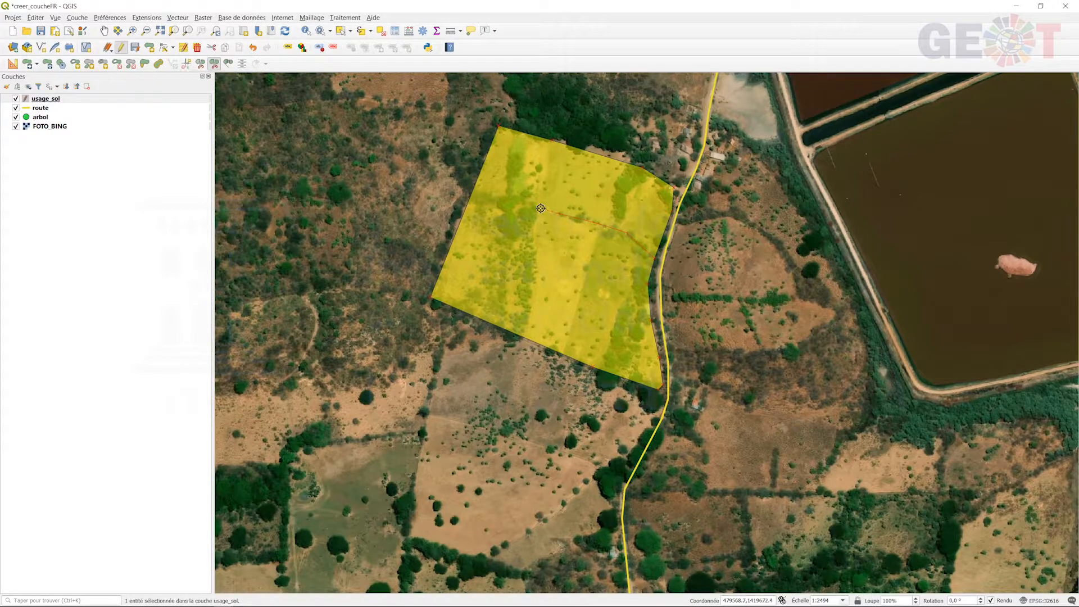
scroll(533, 206, "up", 1)
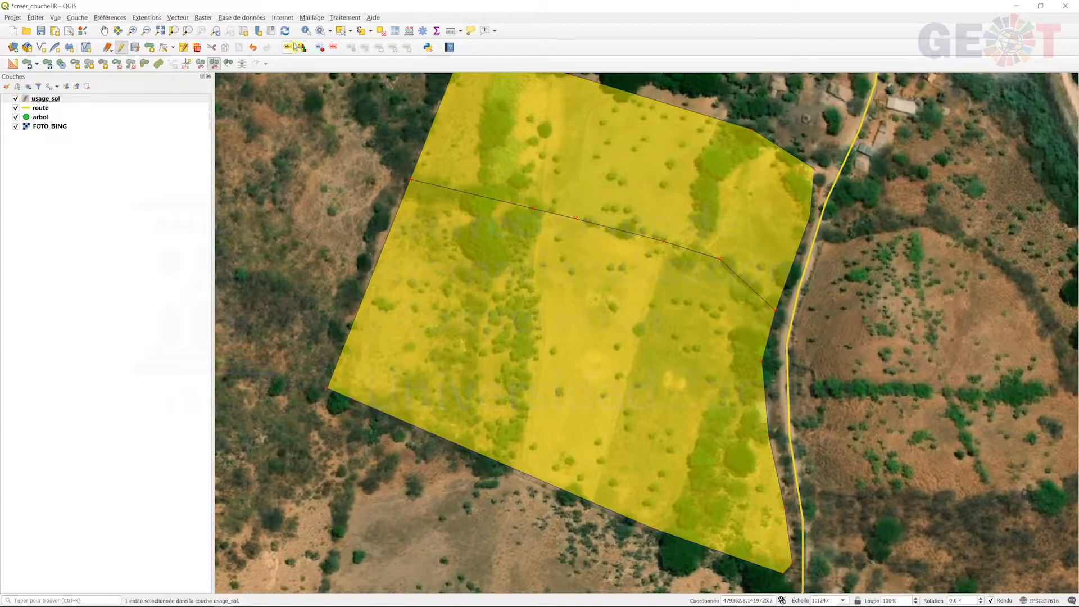
- Select the northern part of the agriculture polygon and examine its record in the usage_sol attribute table
left_click(340, 31)
left_click(614, 164)
right_click(39, 99)
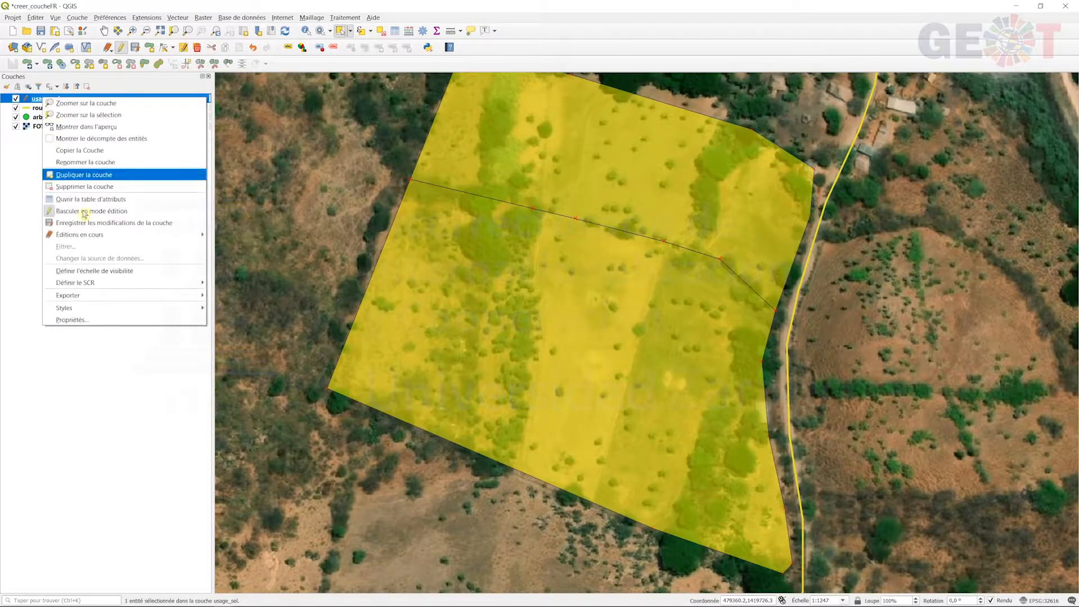
left_click(85, 200)
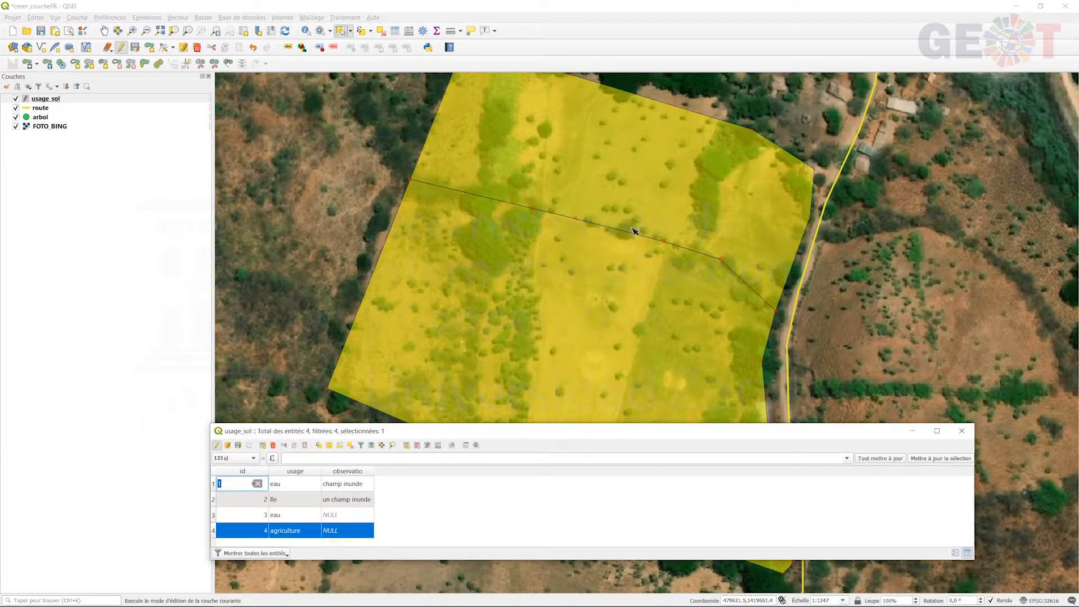
left_click(962, 431)
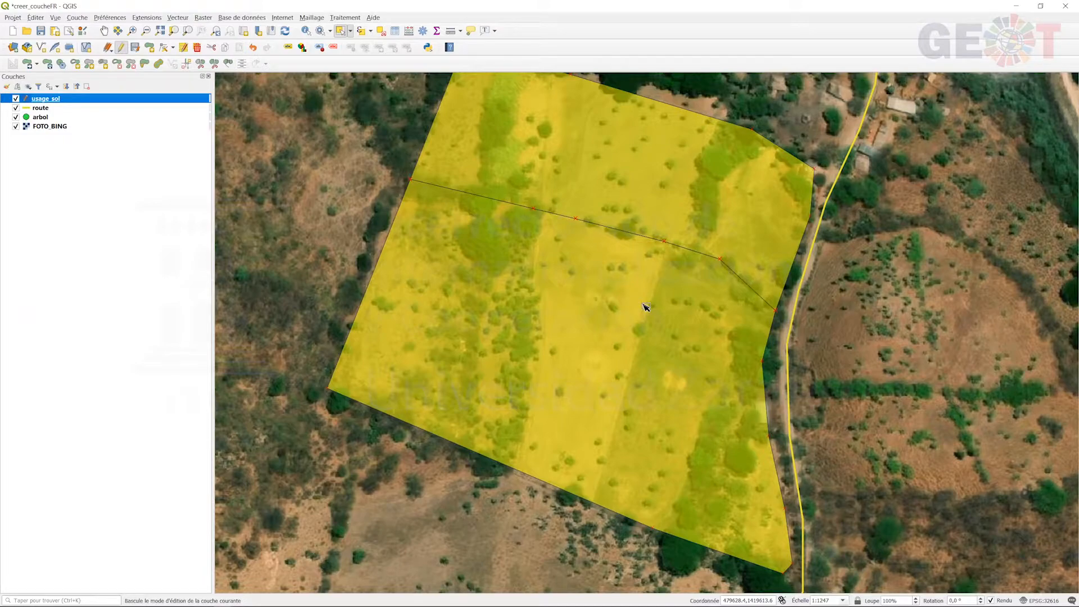
- Select the agriculture polygon through its southern part and undo the split into parts
left_click(660, 286)
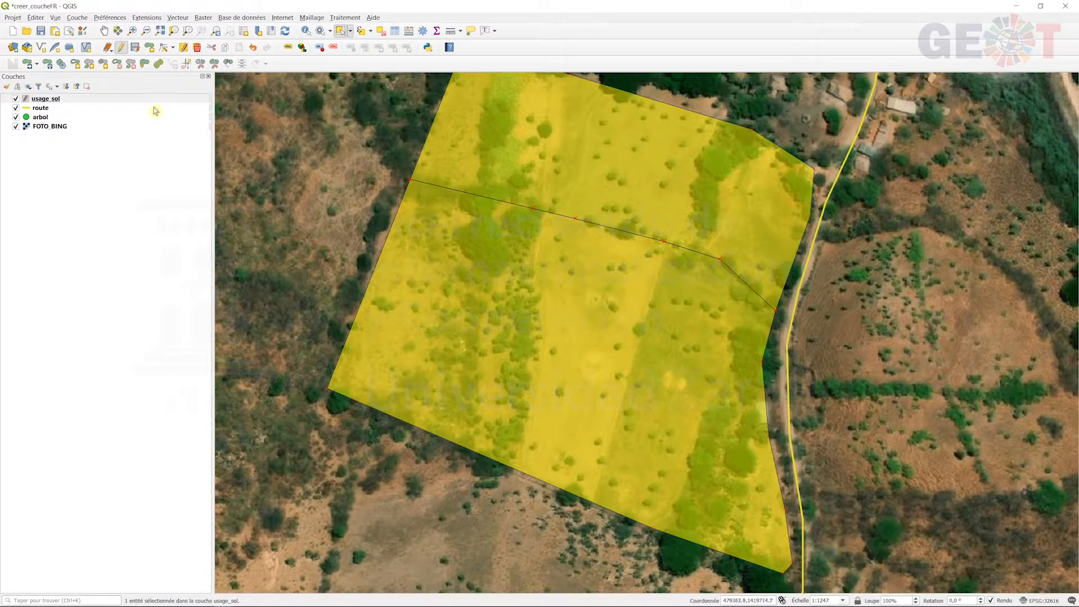
left_click(35, 18)
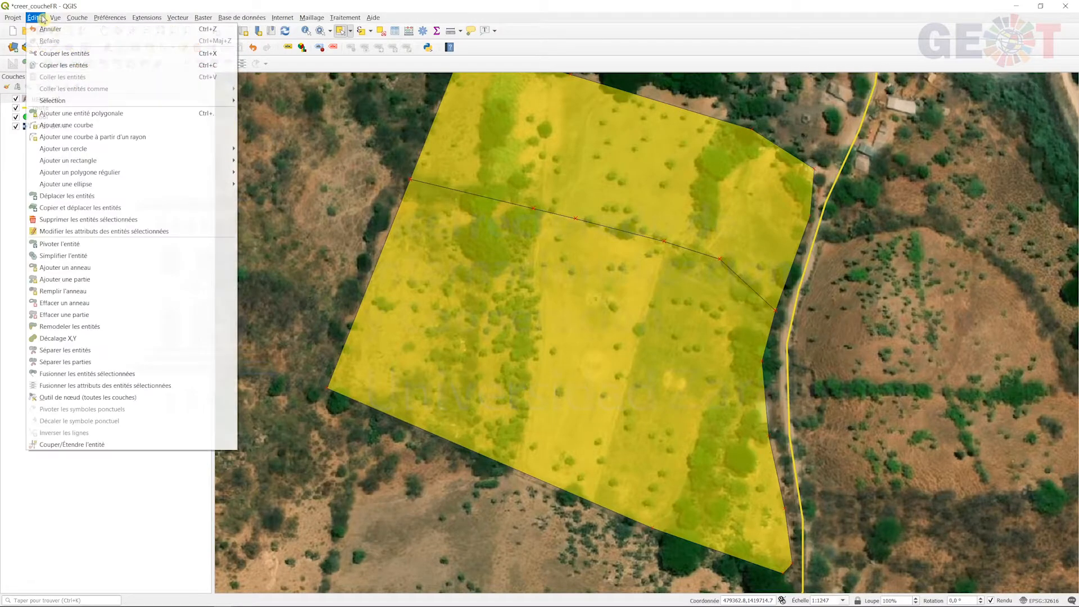
left_click(37, 31)
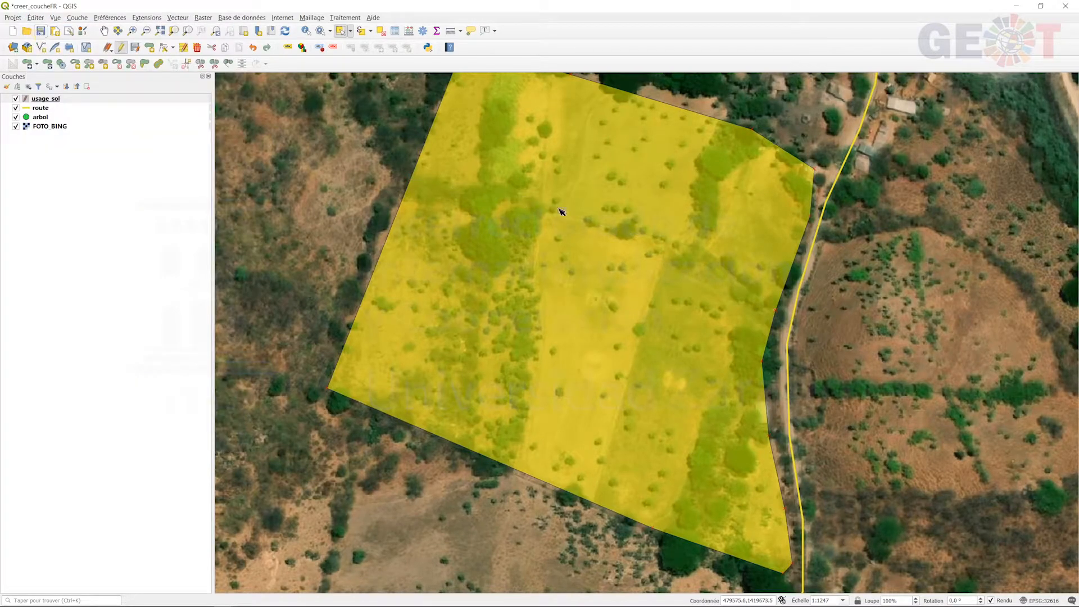
- Split the agriculture polygon into separate features along the field boundary from the road to its western edge
left_click(199, 65)
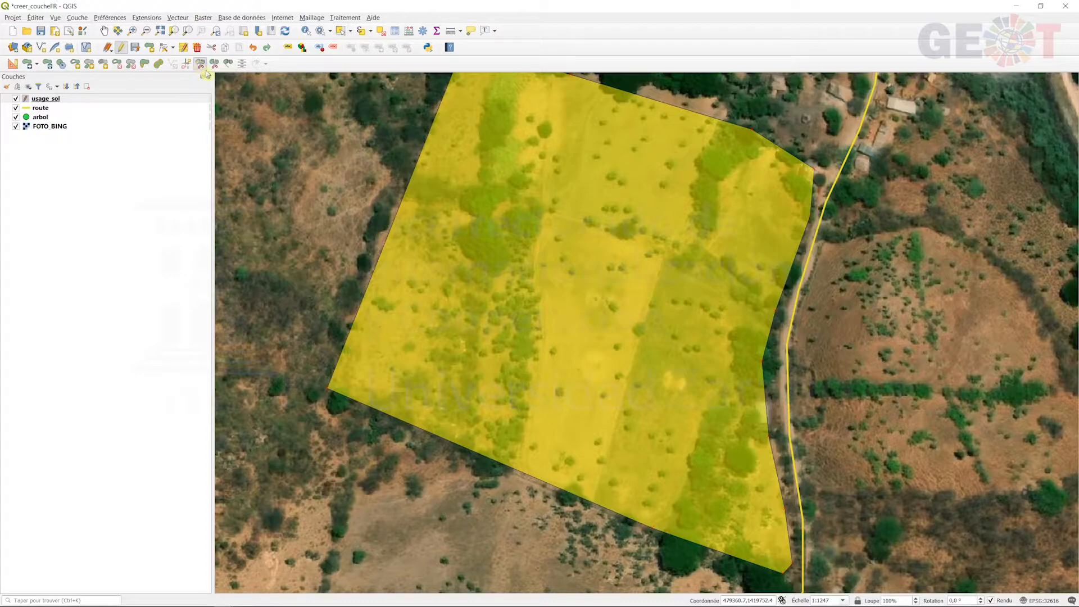
left_click(775, 312)
left_click(395, 176)
right_click(395, 176)
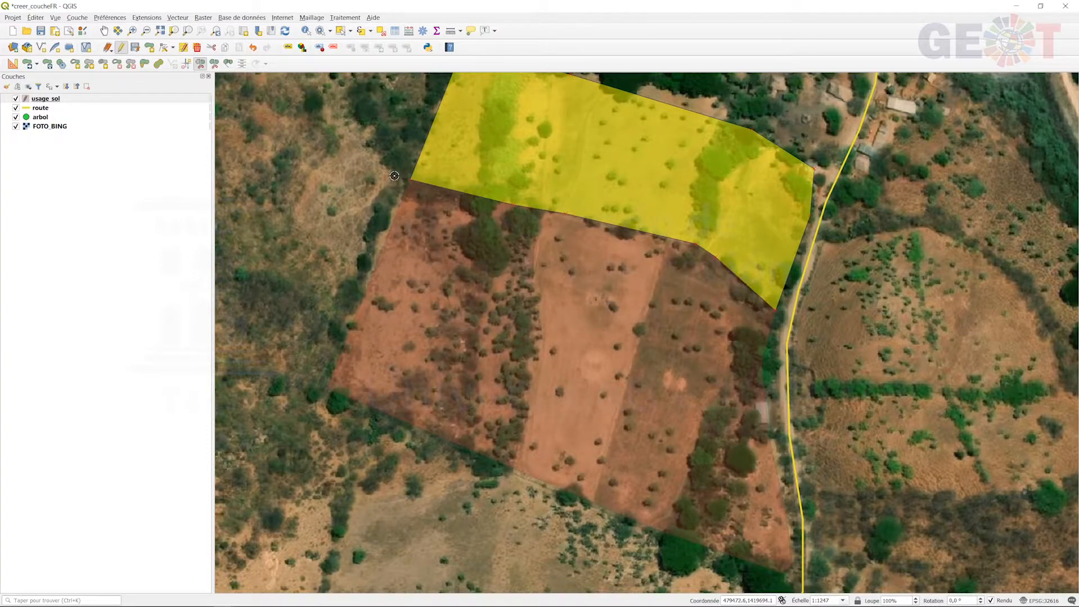
- Select the northern and southern agriculture features together and examine their records in the usage_sol attribute table
left_click(340, 30)
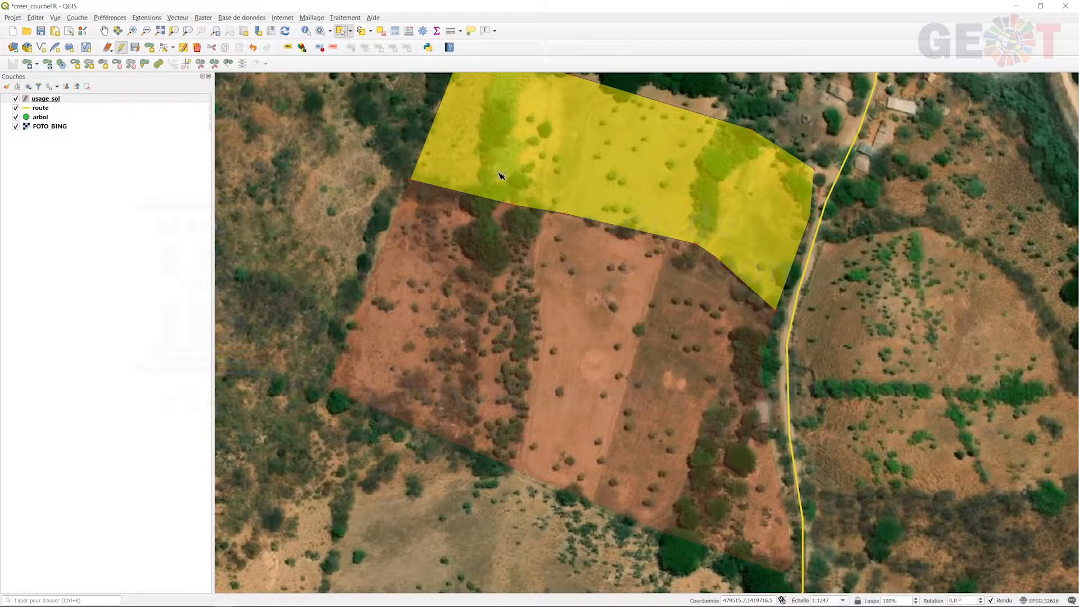
left_click(535, 281)
left_click(548, 190)
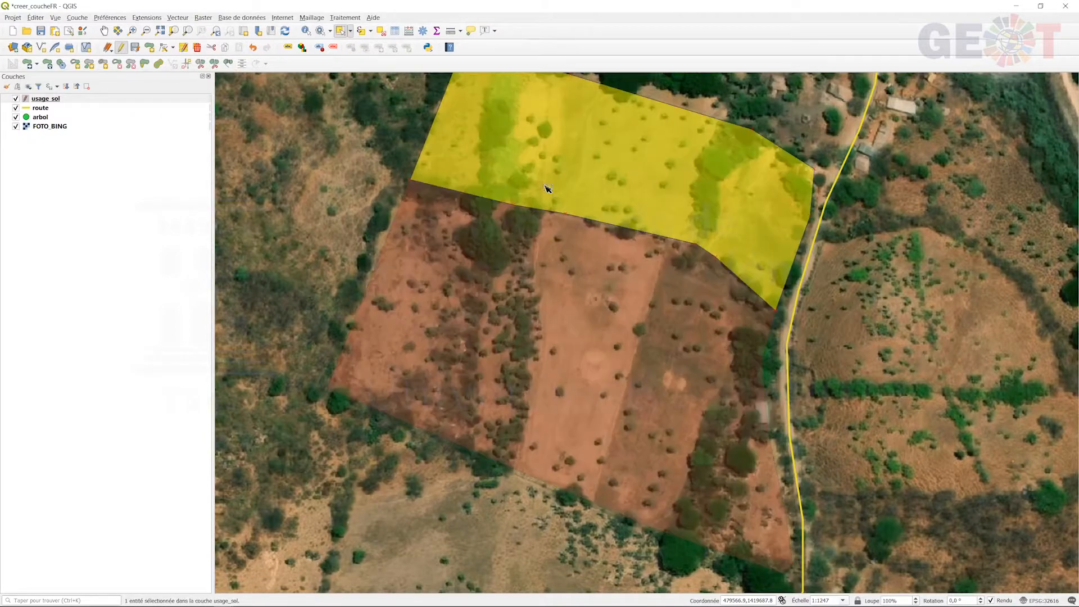
left_click(552, 280, "shift")
right_click(55, 99)
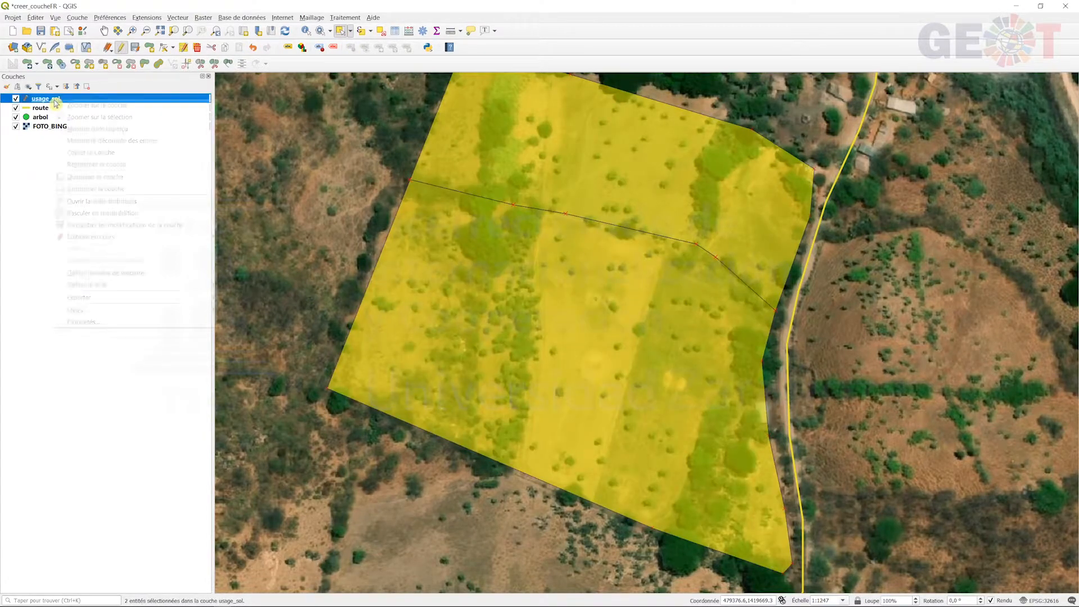
left_click(130, 201)
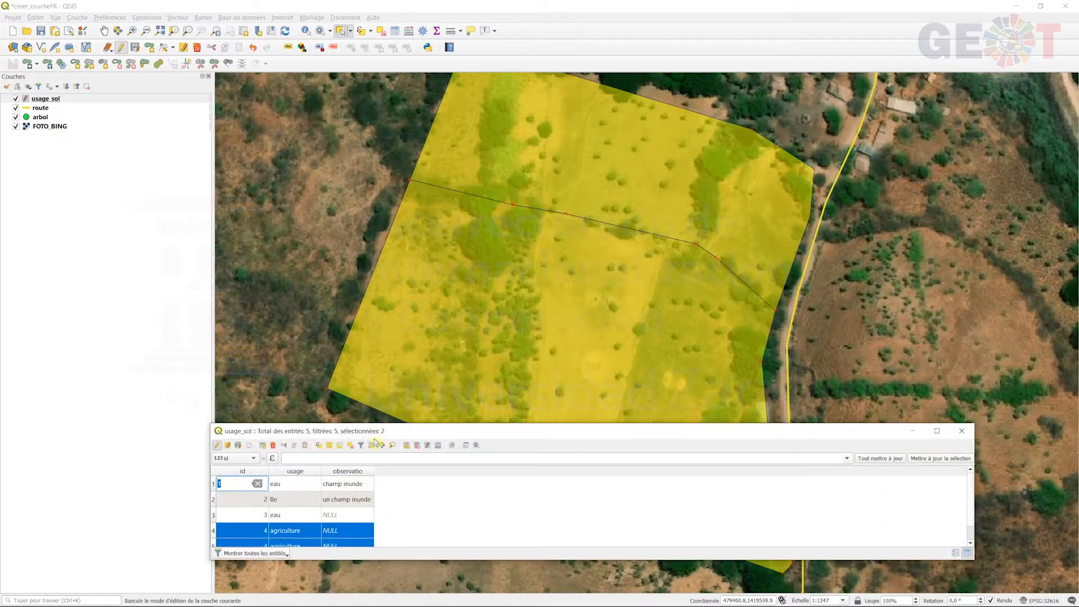
left_click_drag(378, 423, 378, 372)
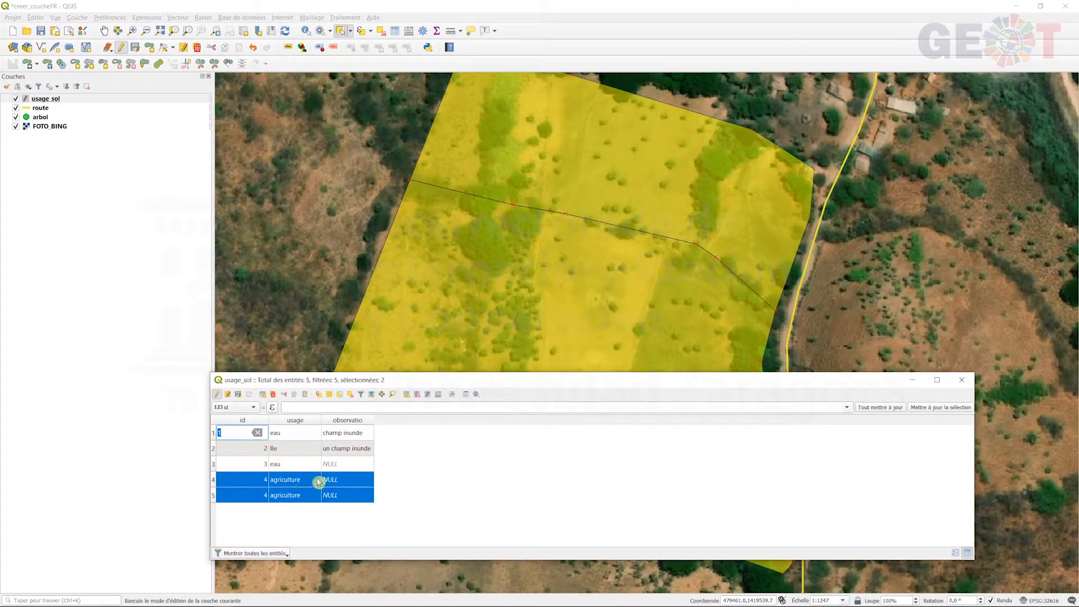
left_click(962, 379)
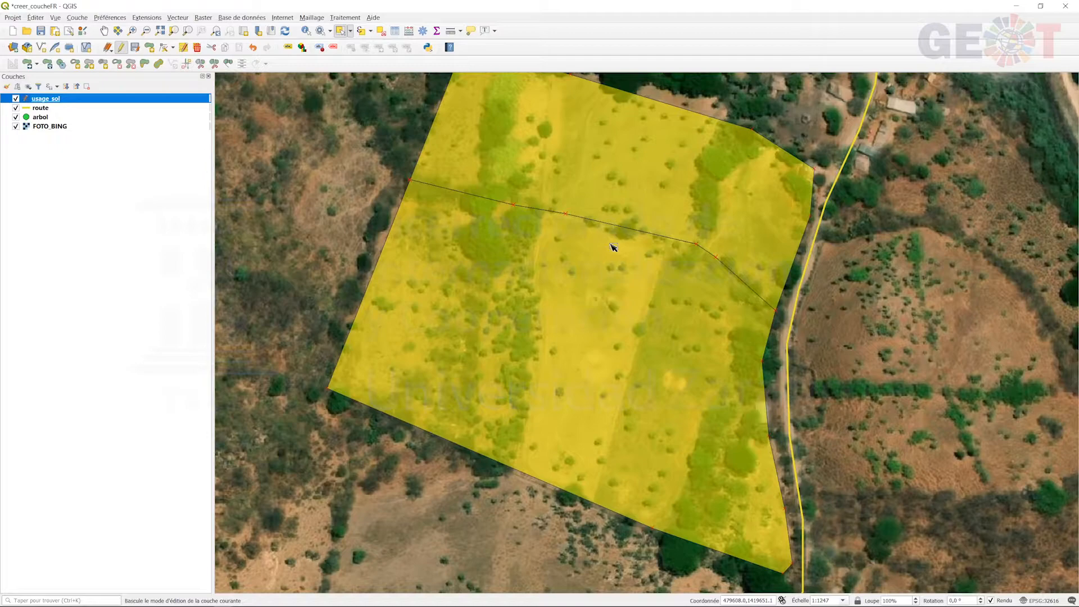
- Select the southern agriculture feature and split it from its northern edge down to its southern edge, along the field line
right_click(431, 302)
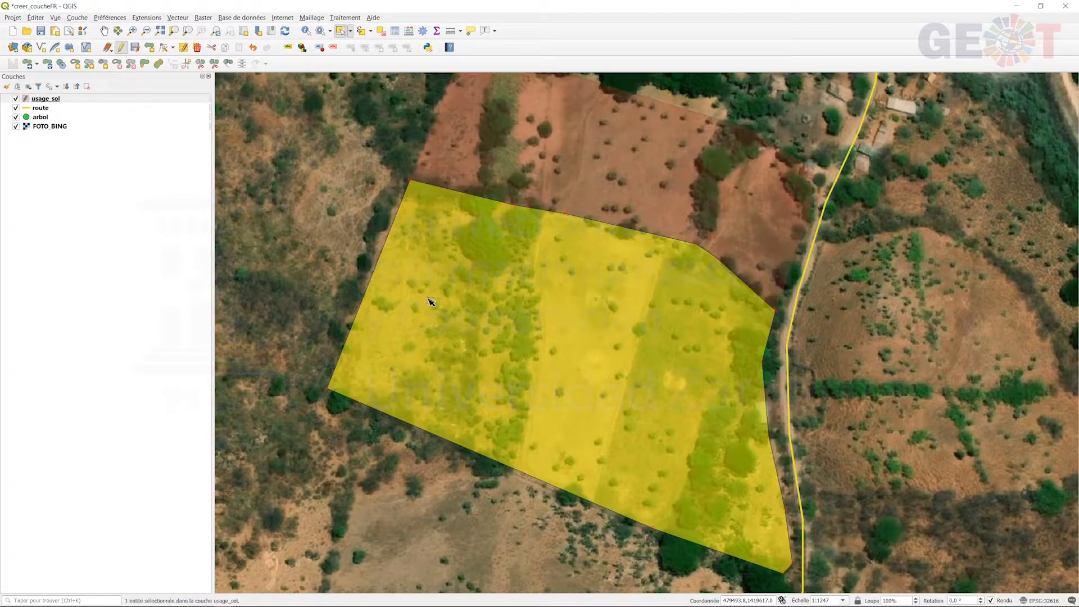
left_click(200, 62)
left_click(669, 236)
right_click(588, 519)
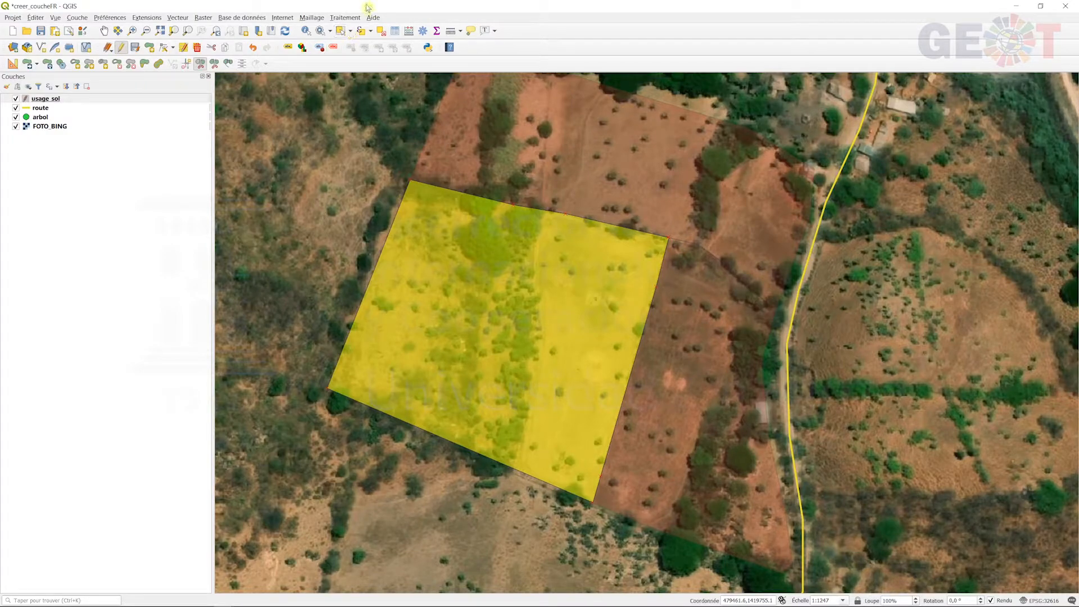
- Select the eastern and western pieces of the southern field in turn to check that they are separate, and clear the selection
left_click(340, 30)
left_click(731, 347)
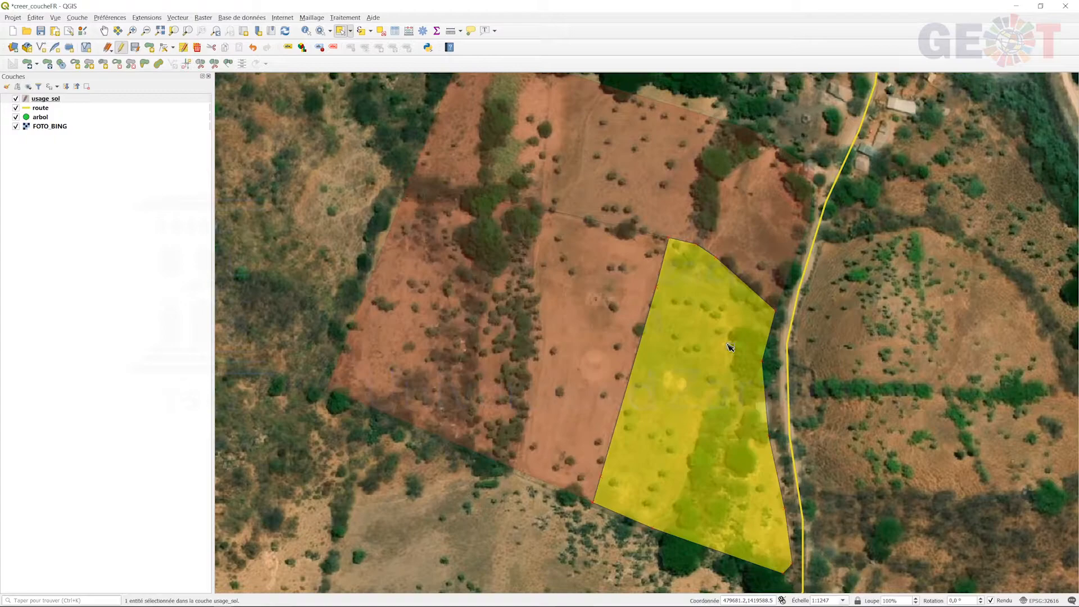
left_click(599, 342)
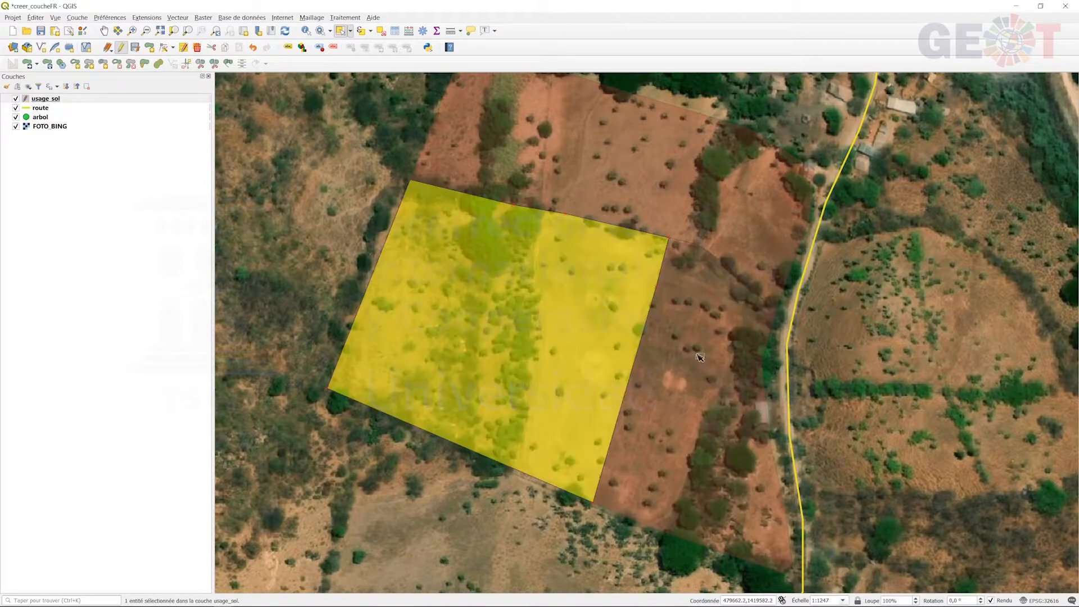
left_click(700, 358)
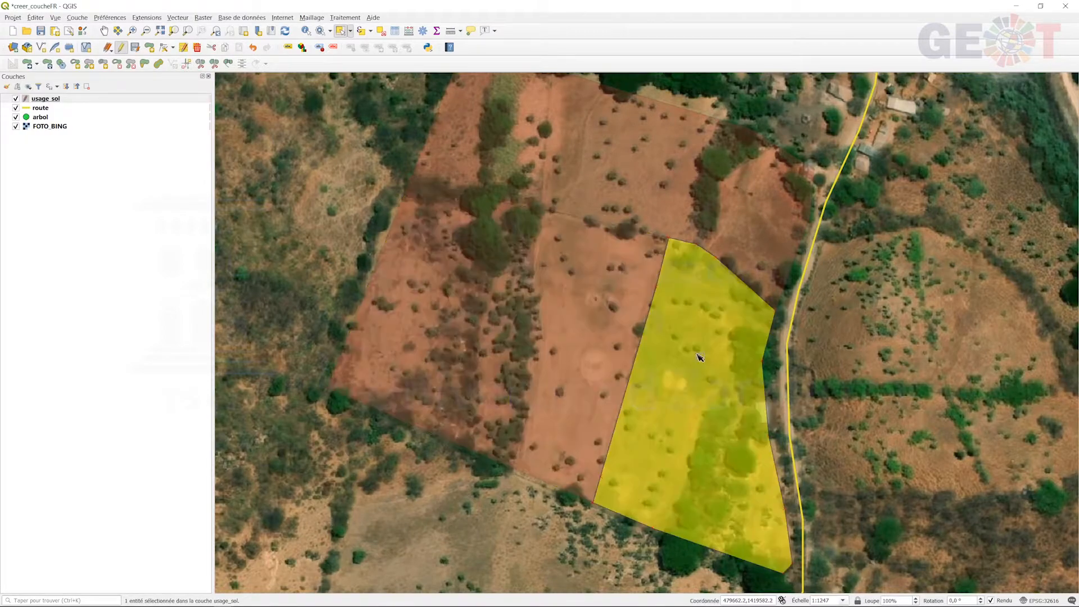
left_click(576, 347)
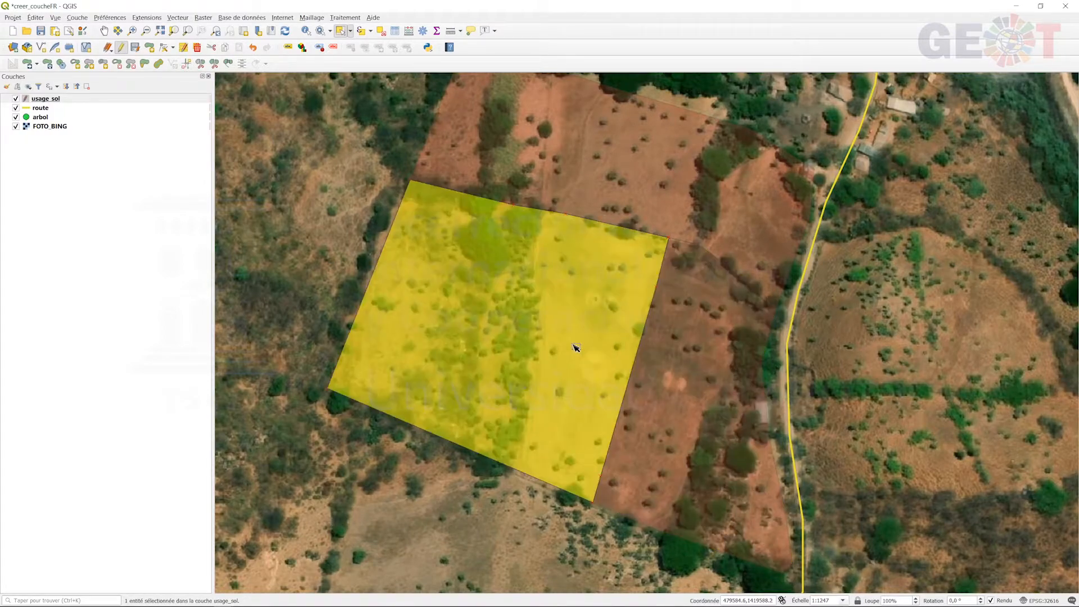
left_click(338, 242)
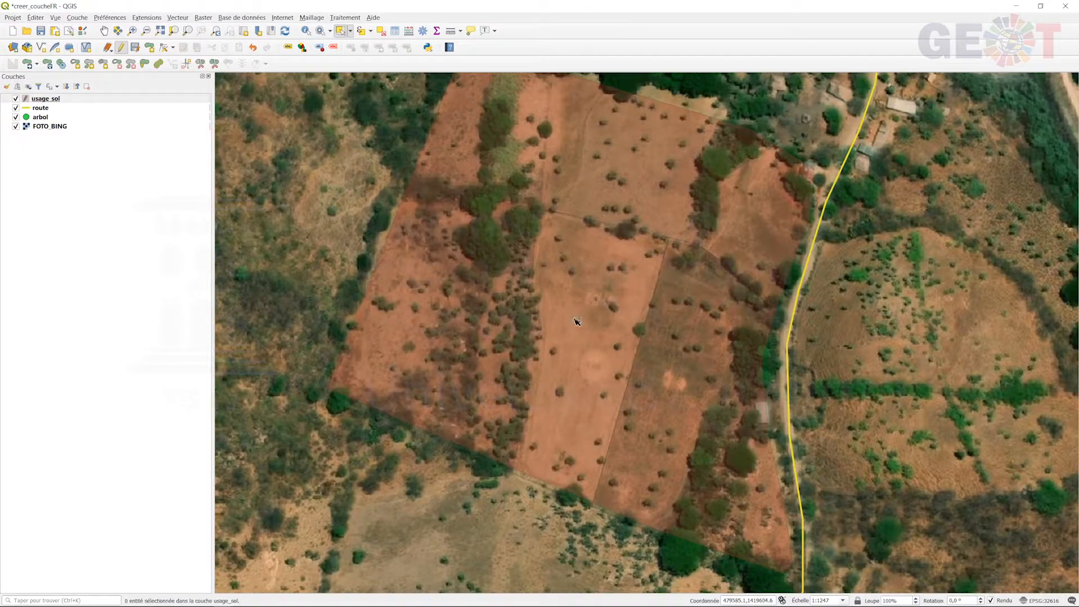
- Try to merge selected features with only the western piece of the southern field selected
left_click(556, 326)
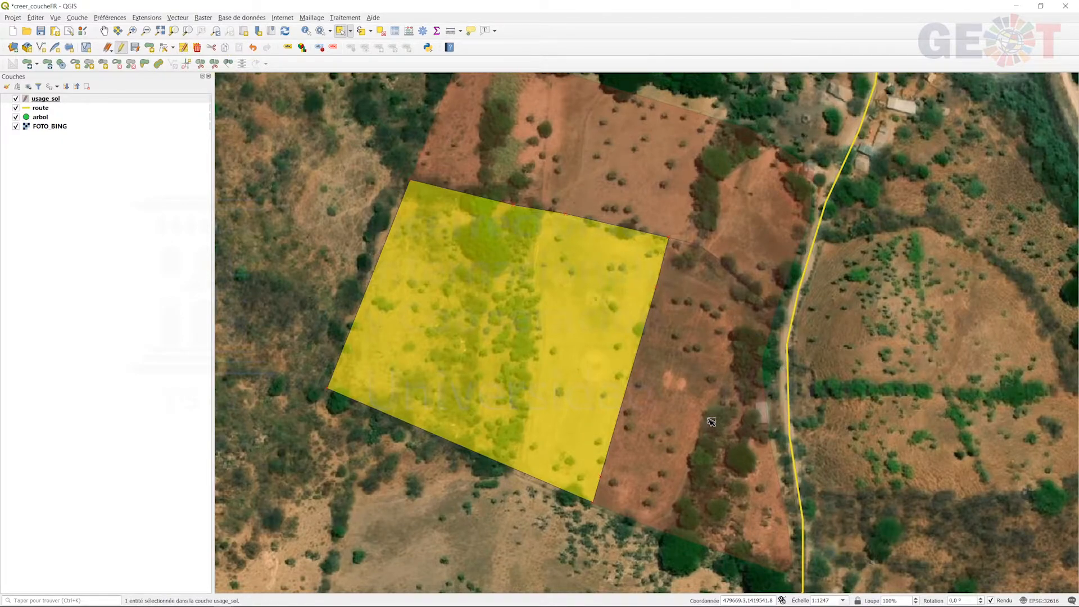
left_click(229, 64)
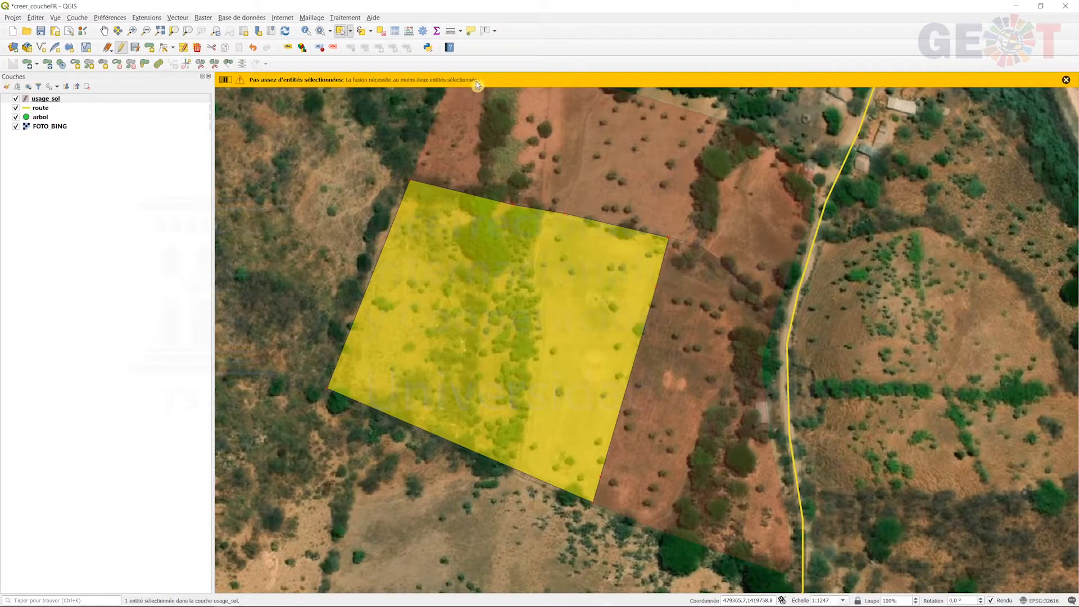
left_click(378, 181)
- Select the western and eastern pieces of the southern field together and merge them into one feature, keeping the agriculture attributes
left_click(497, 284)
left_click(714, 421, "shift")
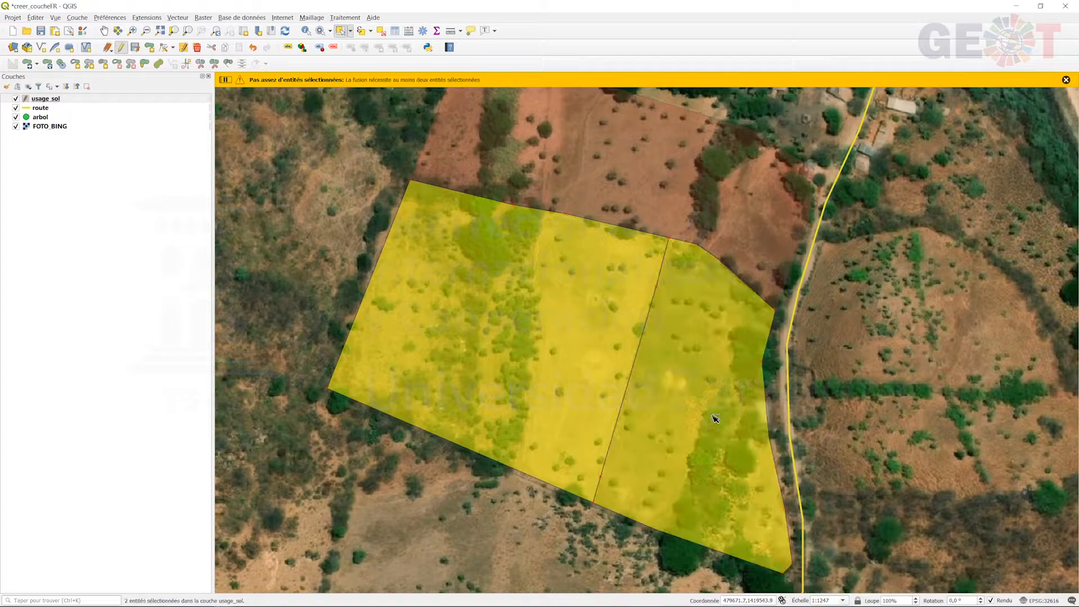
left_click(228, 63)
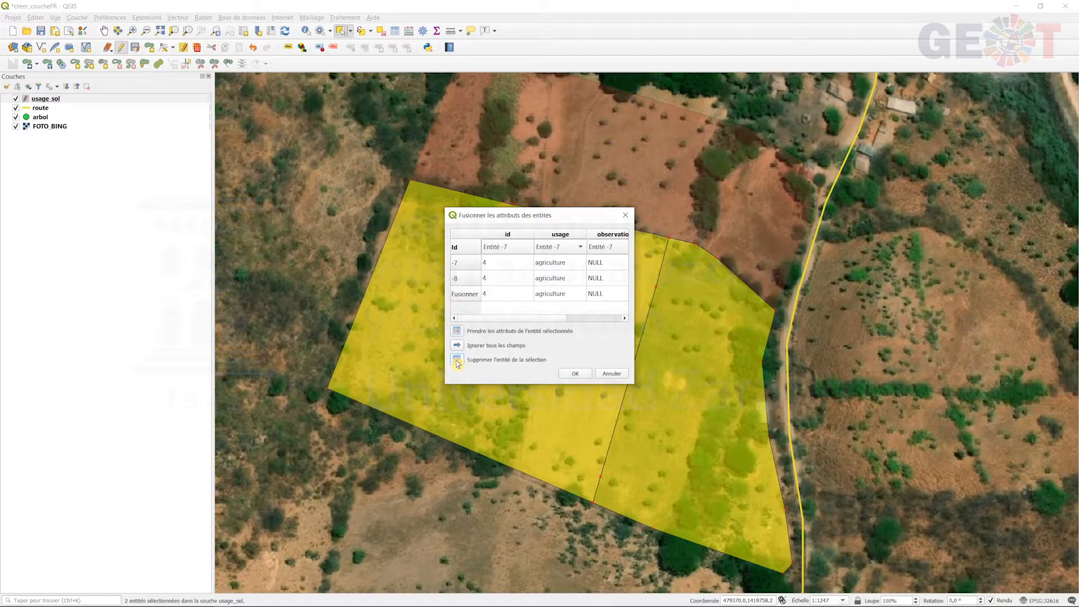
left_click(577, 375)
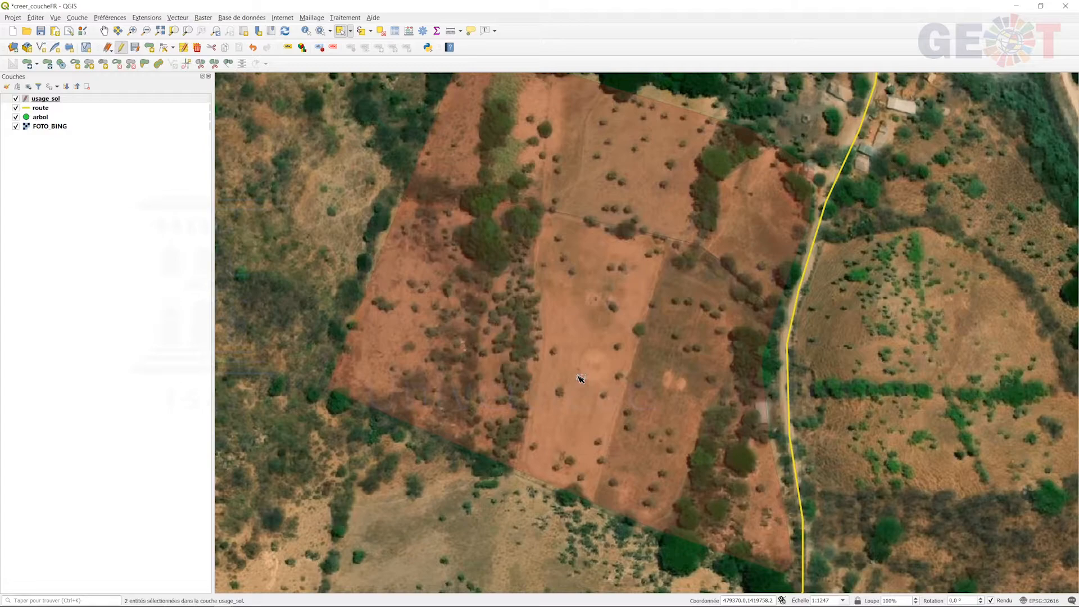
- Select the merged southern field, check its record in the usage_sol attribute table, and save the layer edits
left_click(560, 353)
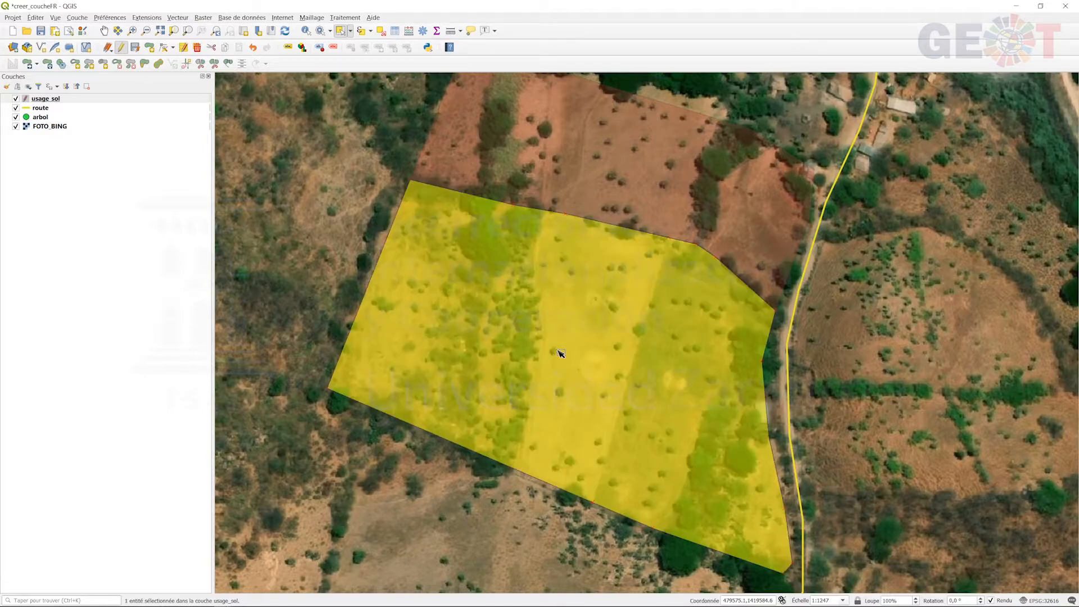
right_click(54, 99)
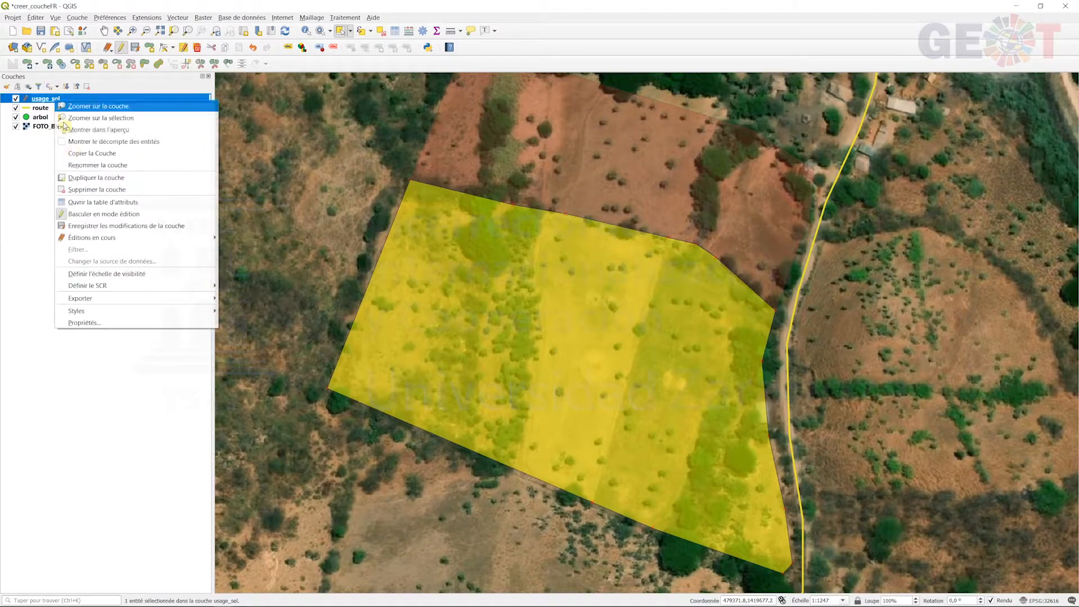
left_click(101, 202)
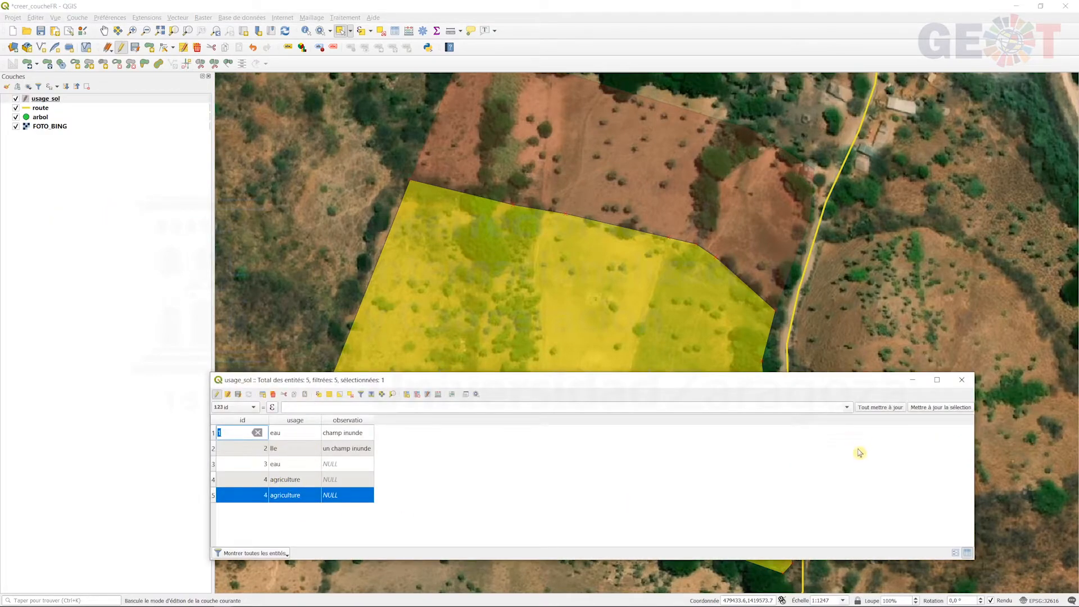
left_click(962, 379)
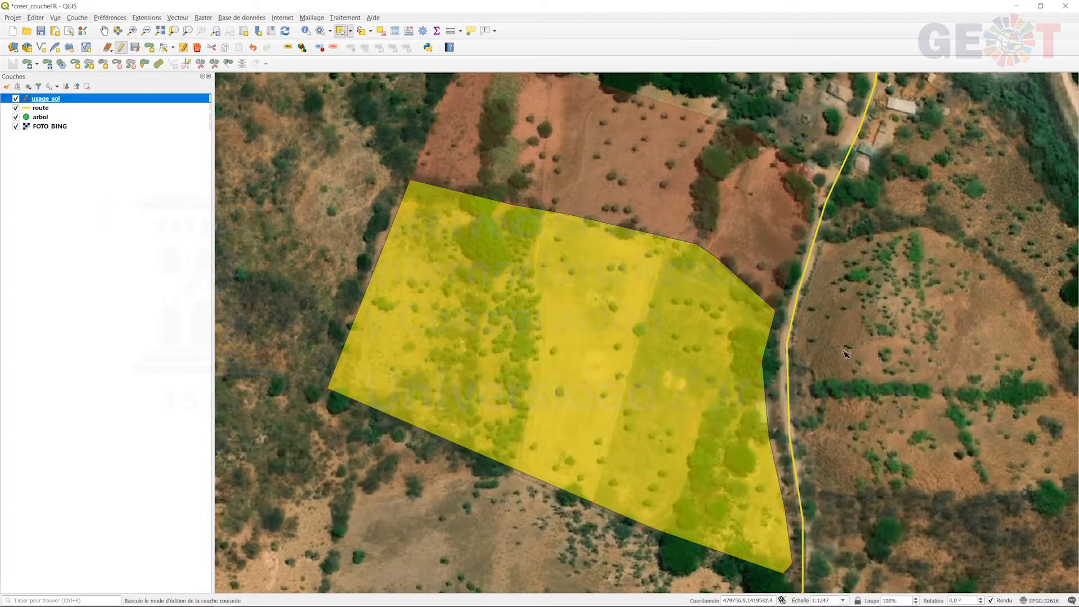
left_click(136, 49)
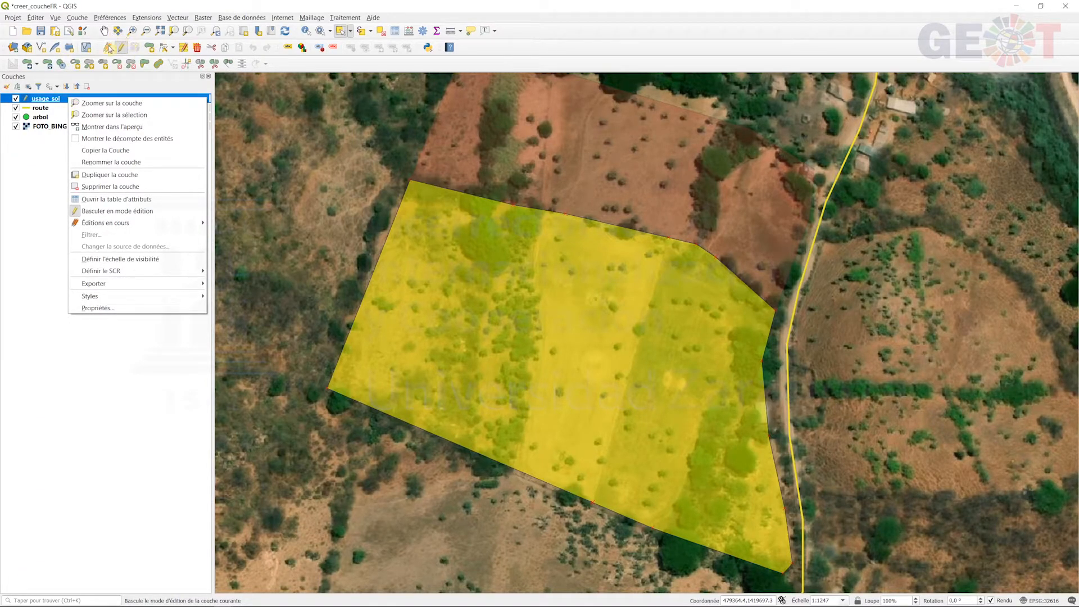
- Switch the usage_sol layer to categorized symbology on the usage field and classify its values
left_click(160, 31)
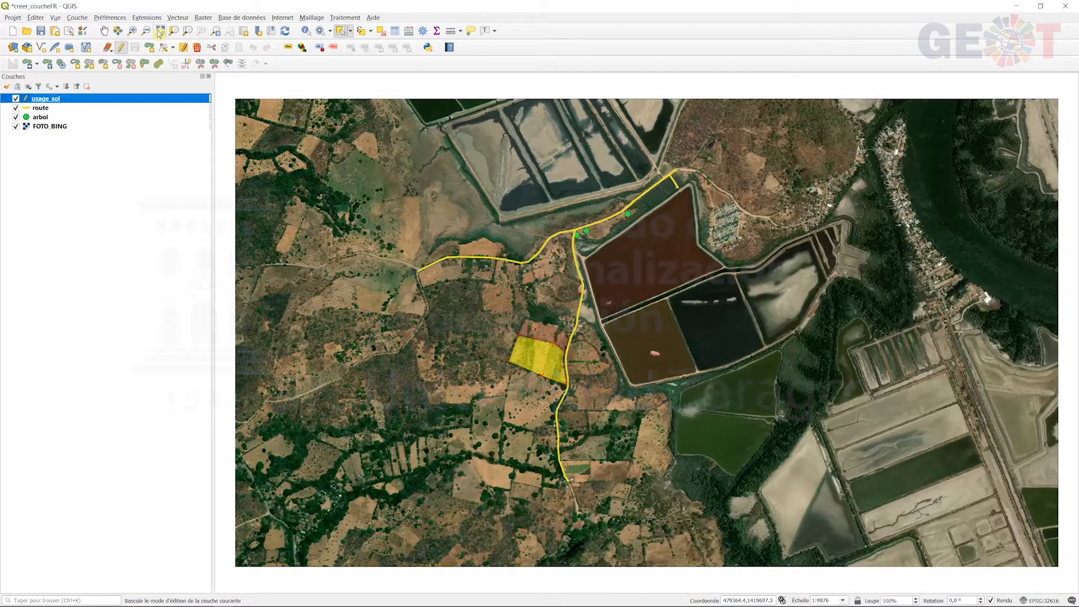
right_click(41, 101)
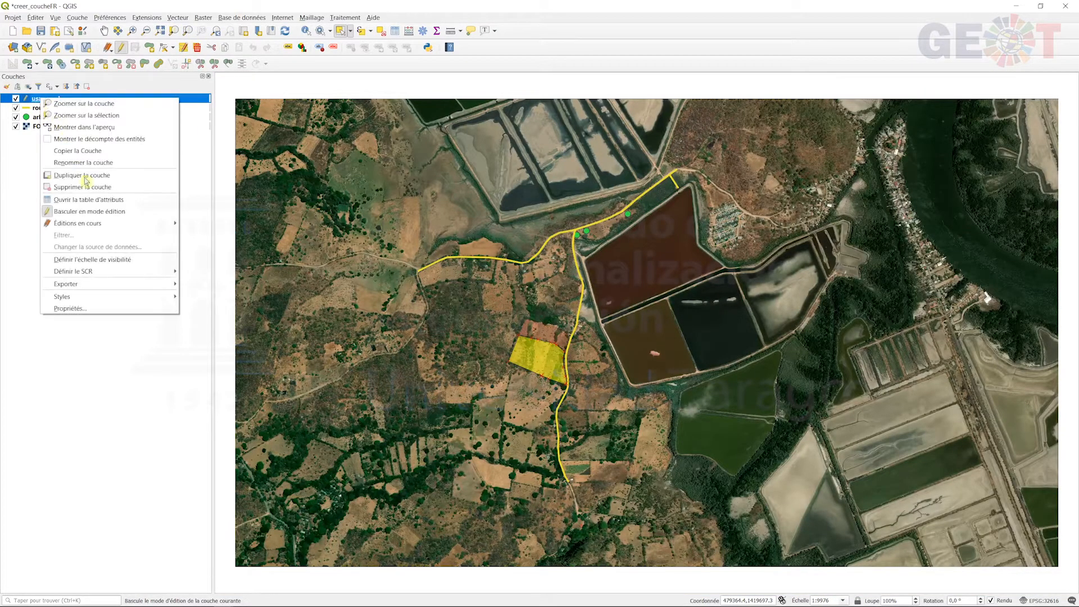
left_click(118, 308)
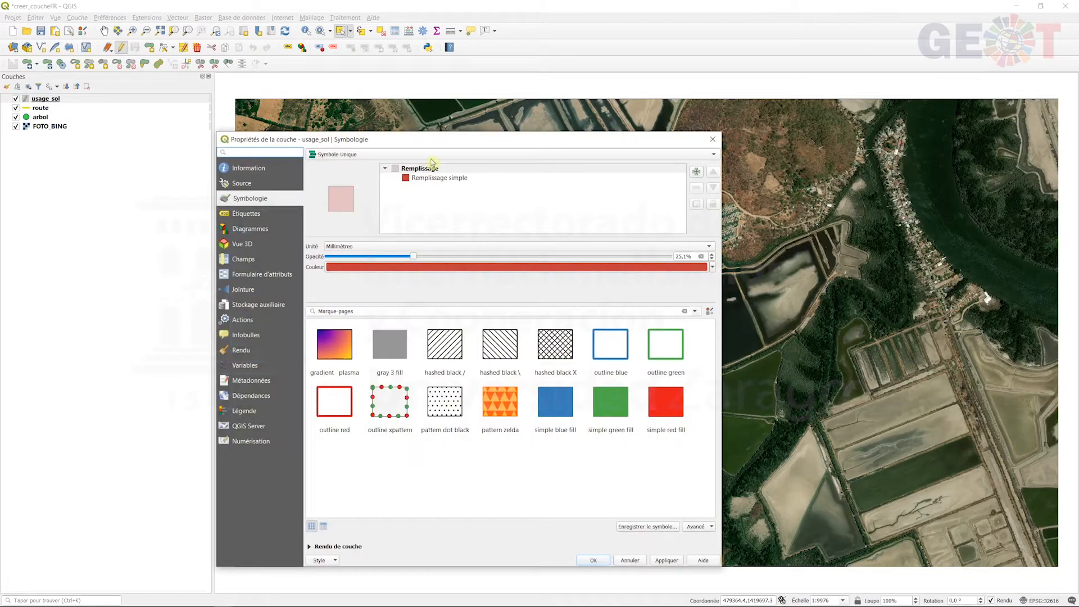
left_click(461, 156)
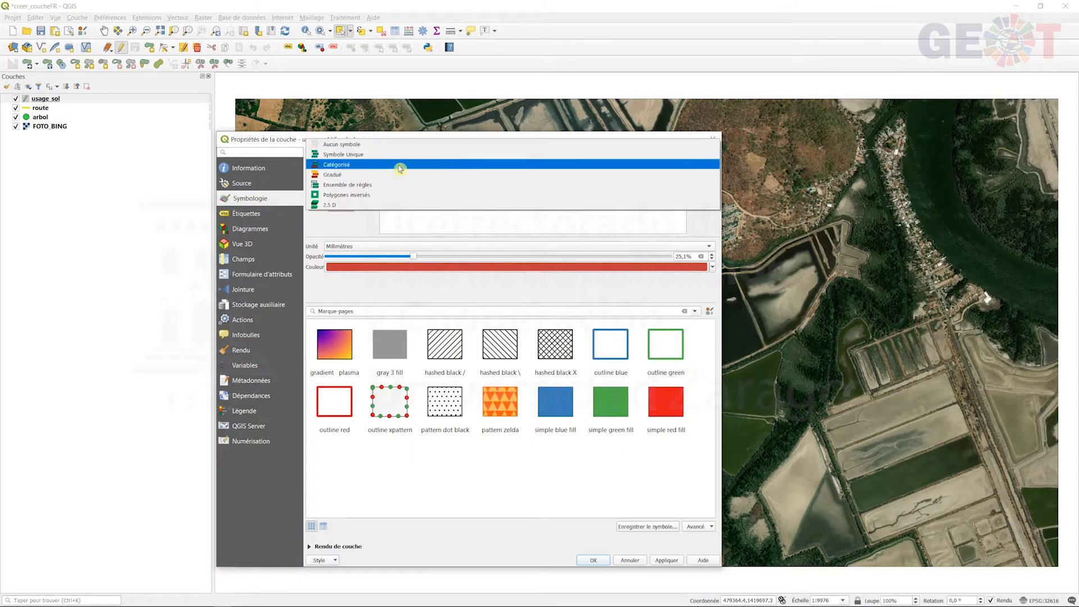
left_click(399, 164)
left_click(699, 170)
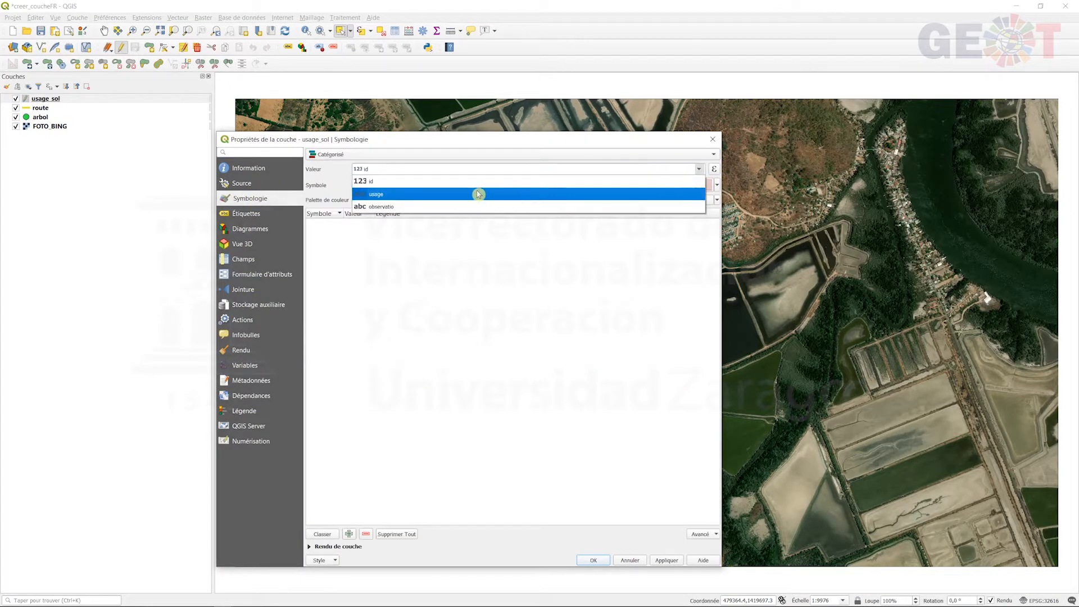
left_click(458, 193)
left_click(322, 536)
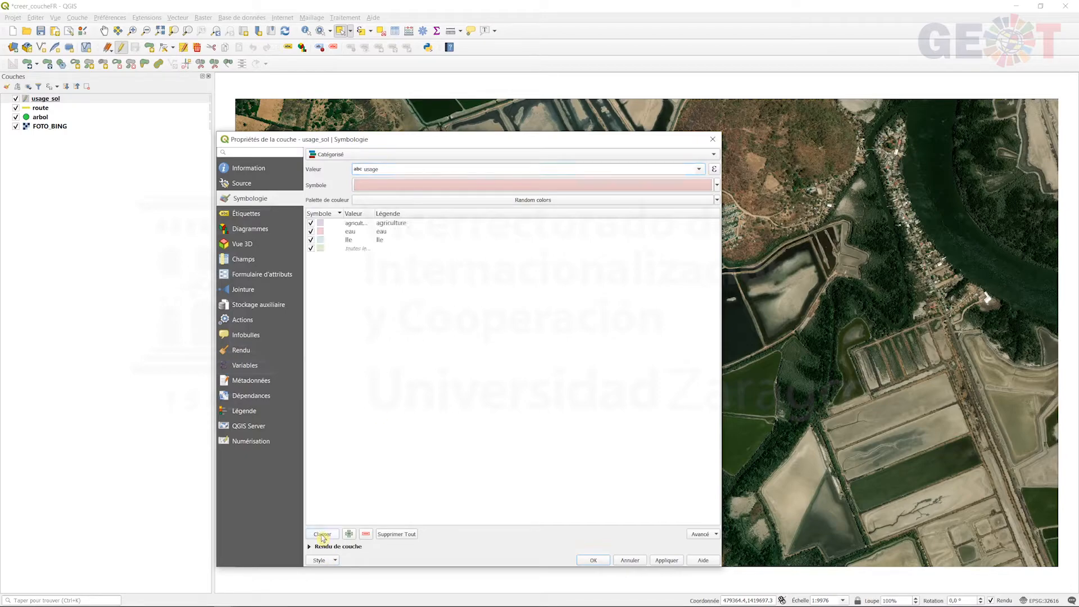
- Set the fill colour of the eau category to blue (#358ddf)
double_click(320, 233)
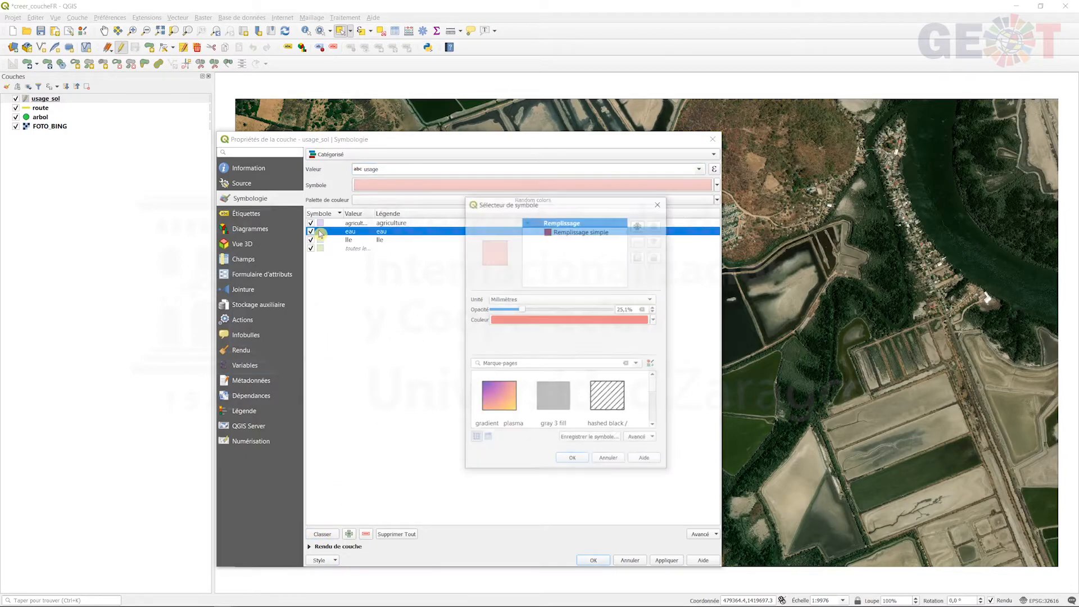
left_click(505, 312)
left_click(487, 340)
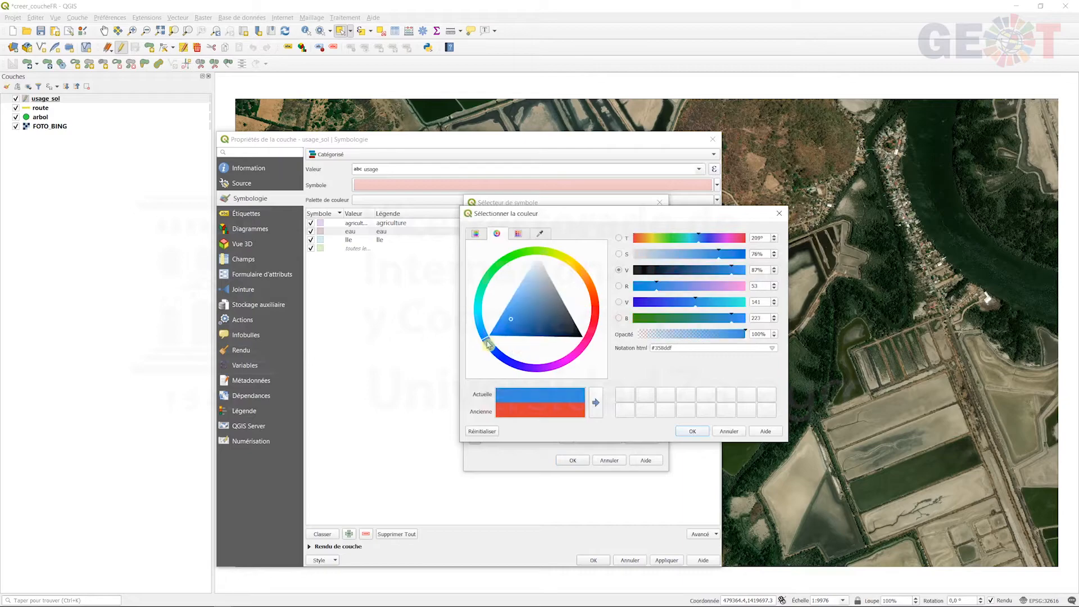
left_click(697, 433)
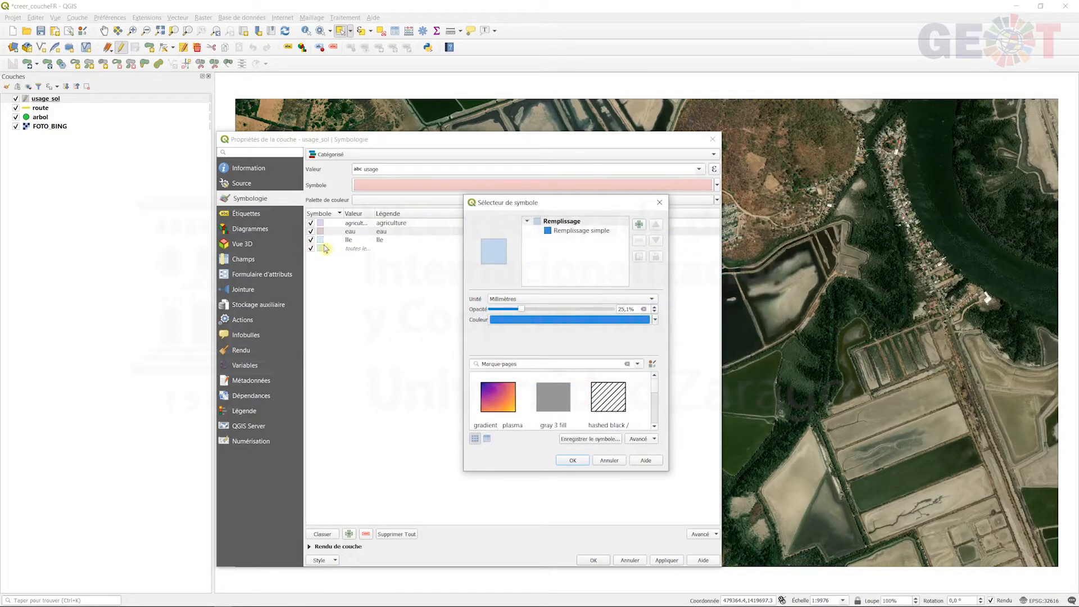
left_click(573, 461)
- Set the fill colour of the Ile category to orange (#da4e1b)
double_click(329, 241)
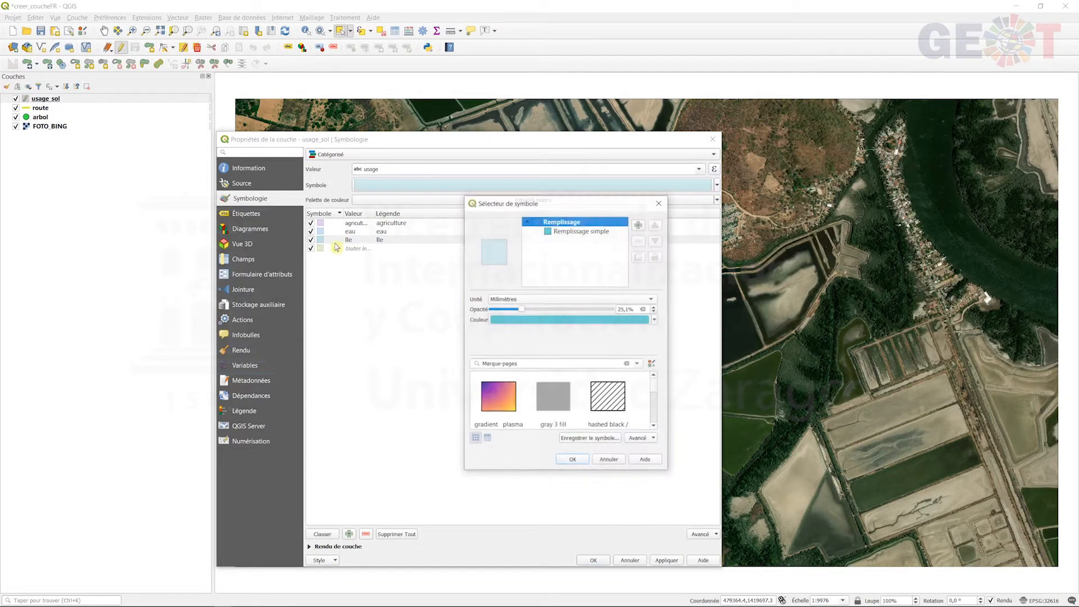
left_click(528, 319)
left_click(590, 300)
left_click(571, 304)
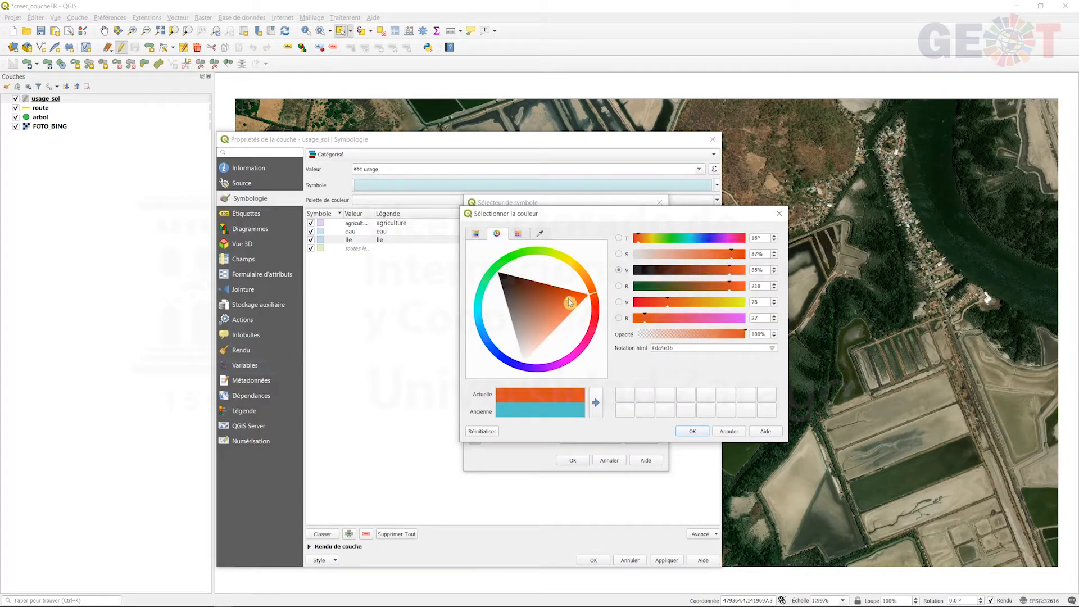
left_click(692, 431)
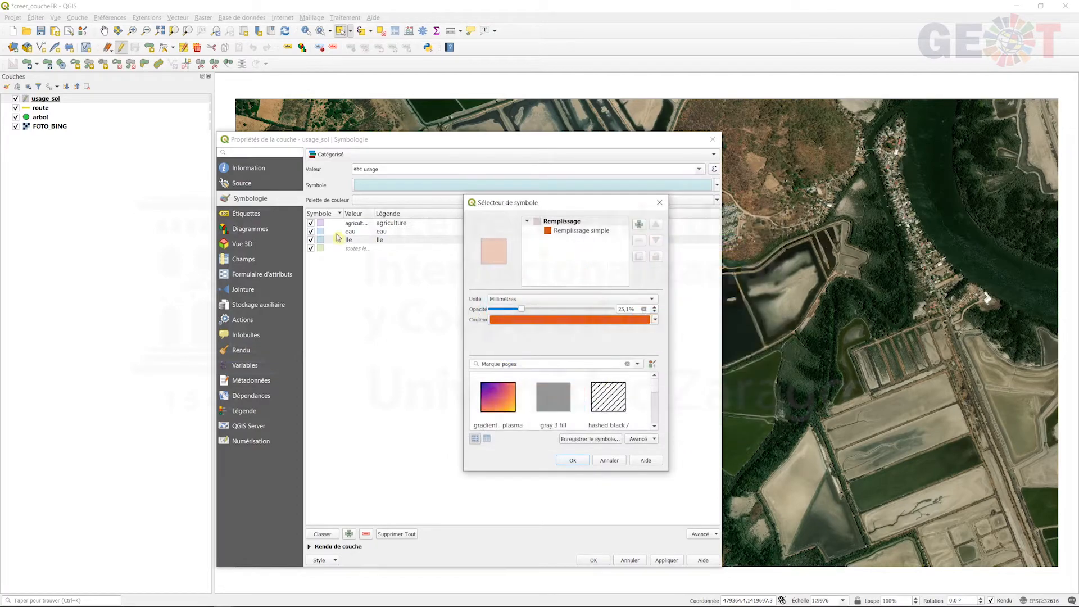
left_click(581, 464)
- Set the agriculture category's fill to green (#23d93f), apply the usage_sol symbology, and clear the feature selection
double_click(319, 224)
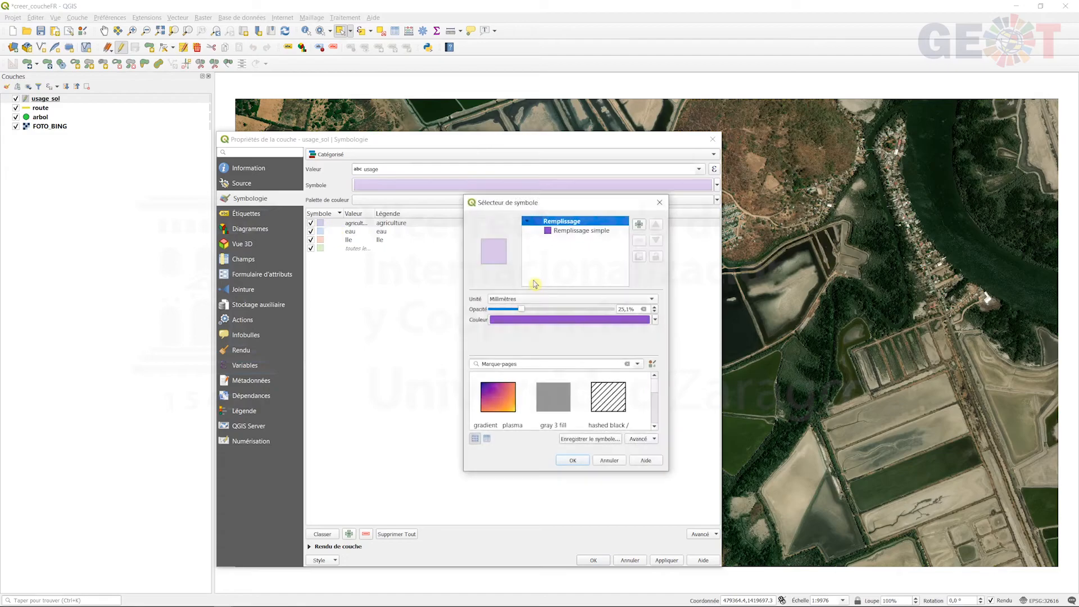
left_click(534, 319)
left_click(500, 262)
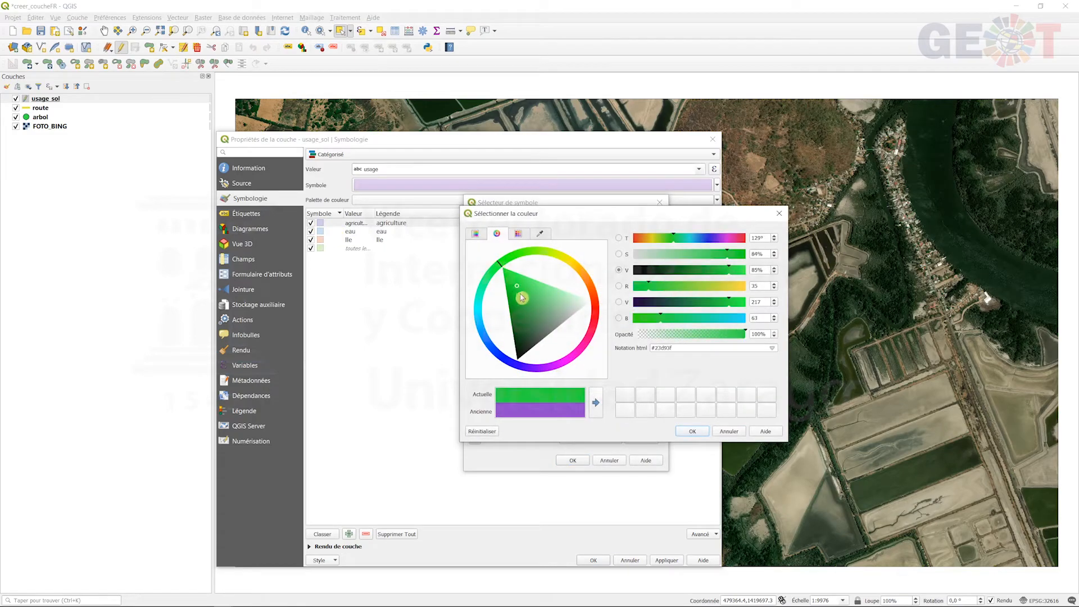
left_click(692, 431)
left_click(572, 460)
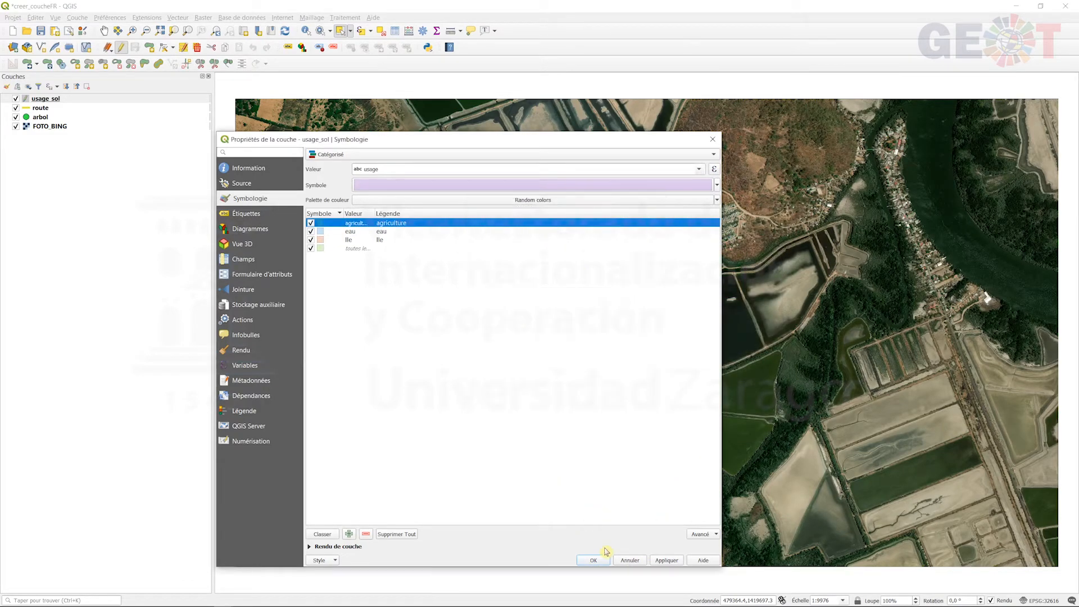
left_click(593, 560)
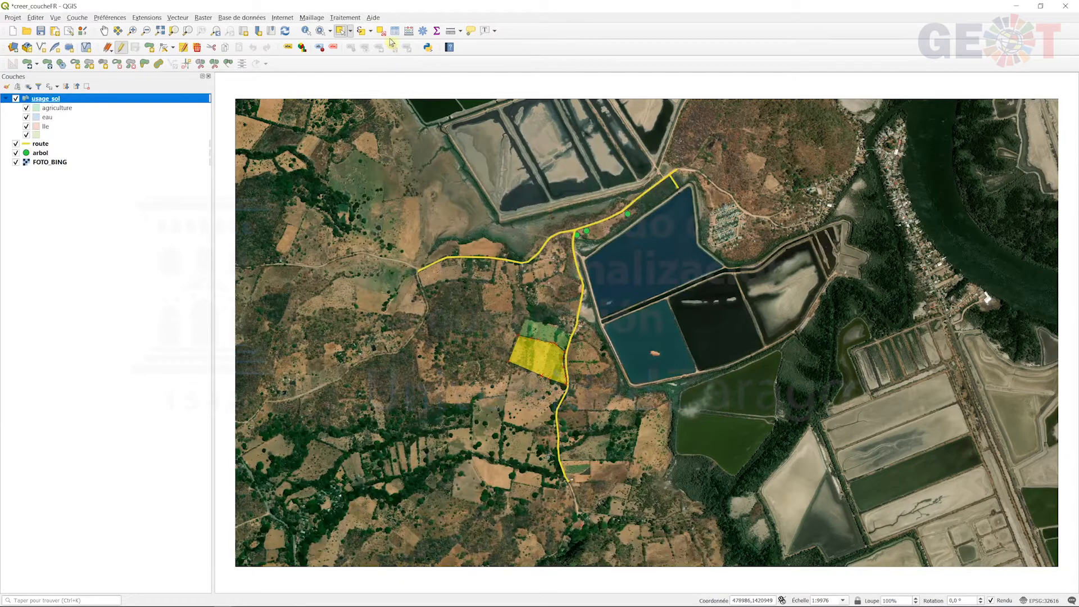
left_click(381, 31)
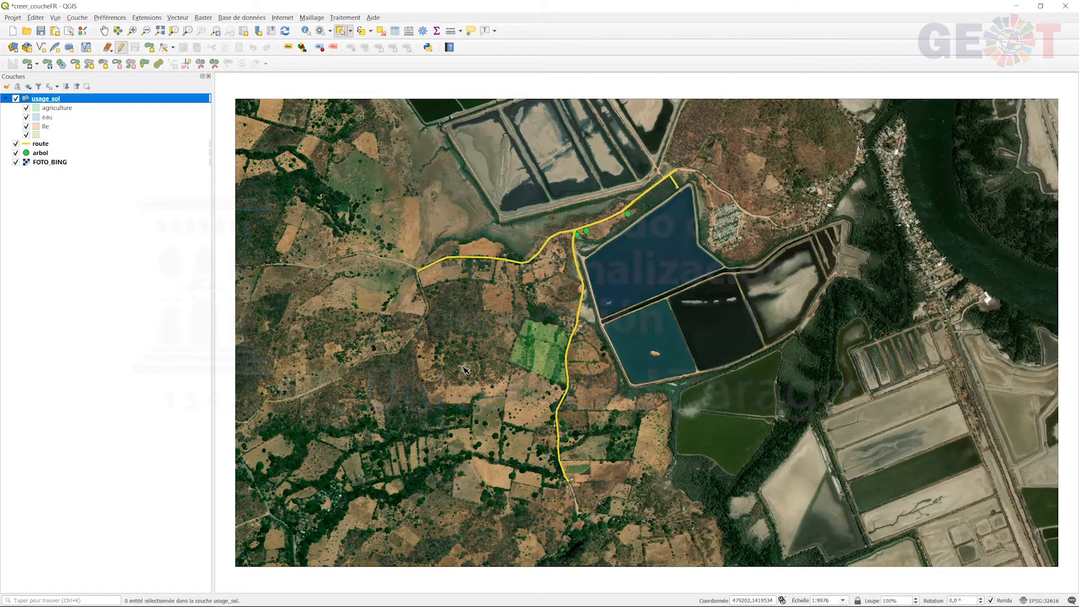
- Switch the route layer to categorized symbology on the Materiel field and classify its values
double_click(31, 145)
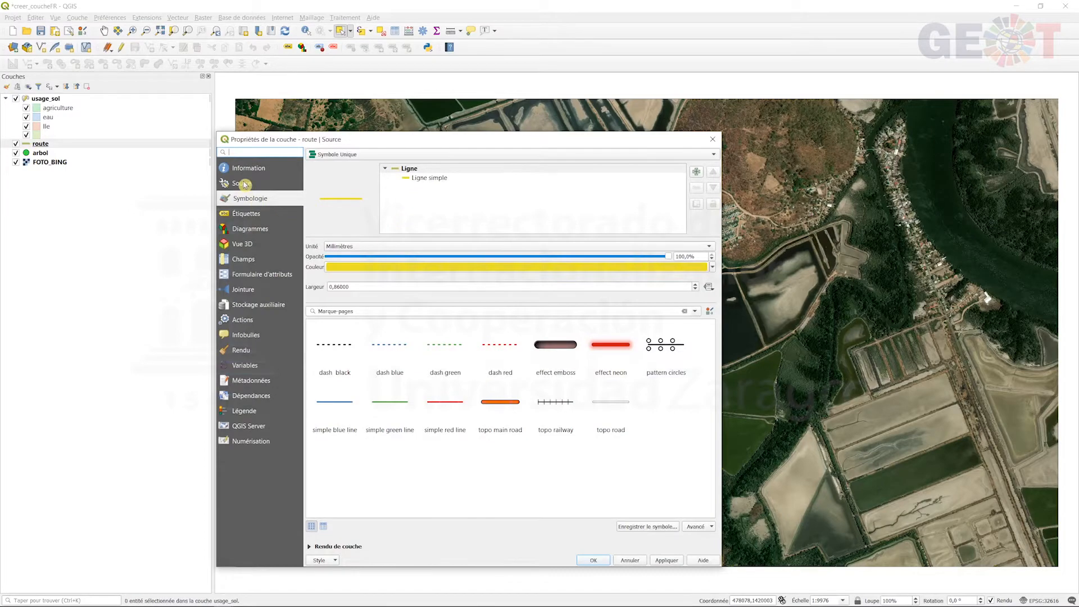
left_click(241, 183)
left_click(249, 198)
left_click(453, 154)
left_click(371, 164)
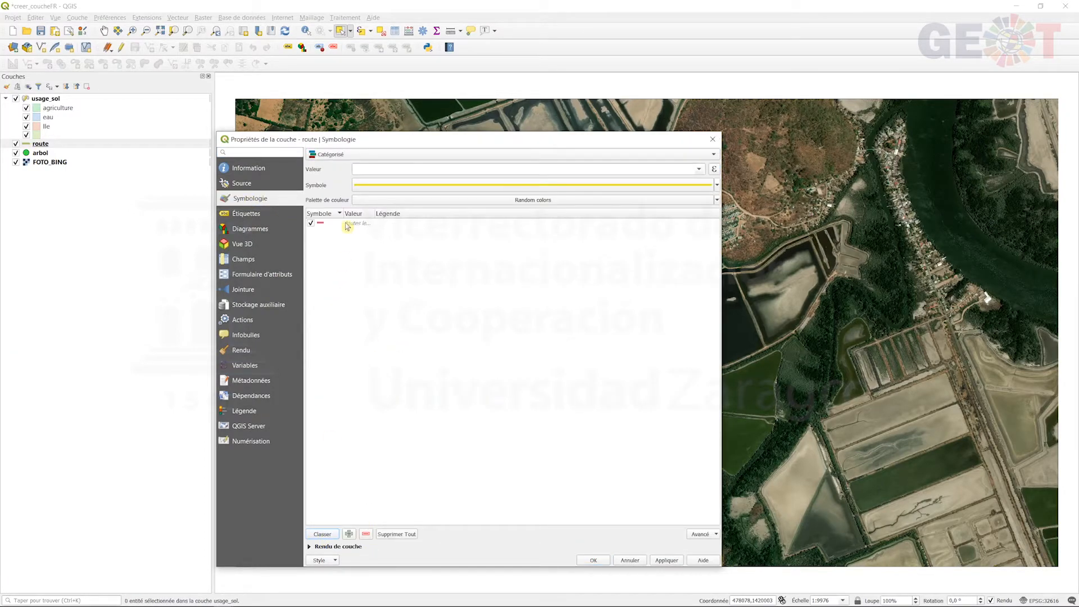
left_click(699, 169)
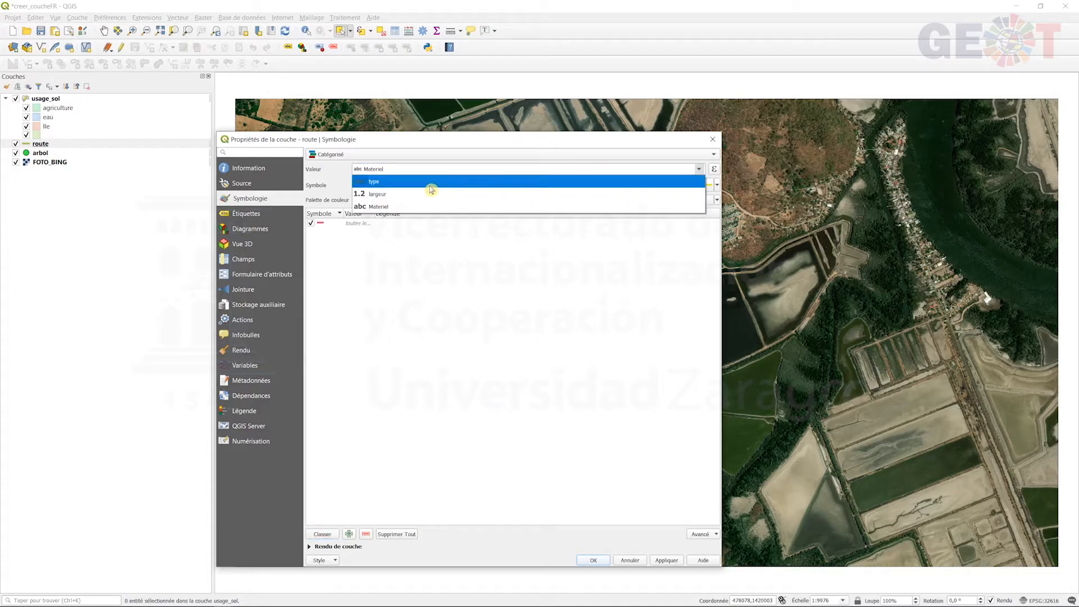
left_click(398, 210)
left_click(321, 535)
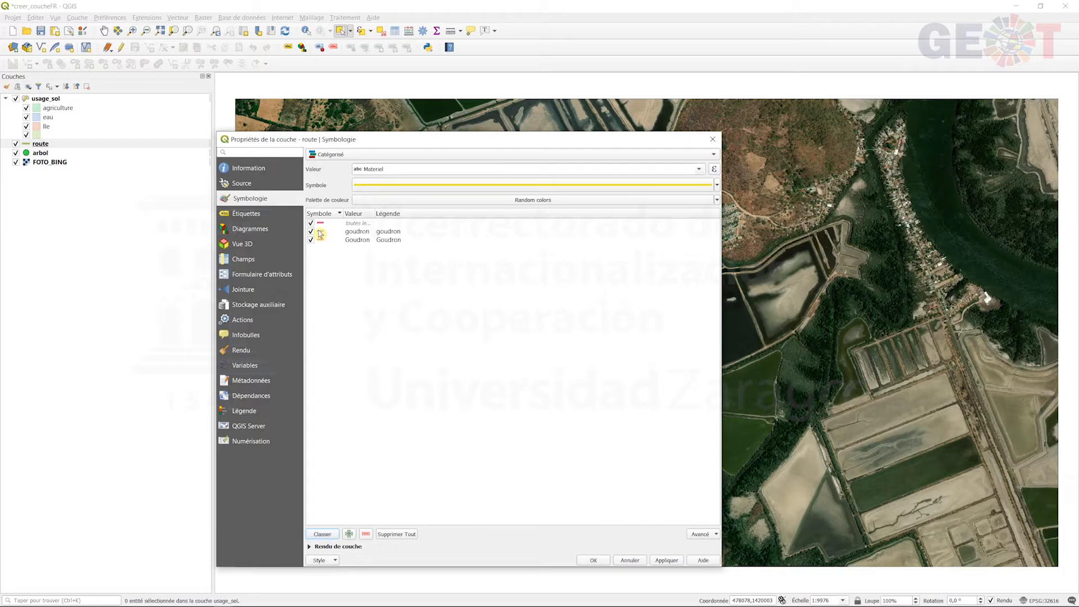
- Set the line colour of the lowercase goudron category to yellow-green (#c9e71e) and apply the route symbology
double_click(320, 234)
left_click(528, 321)
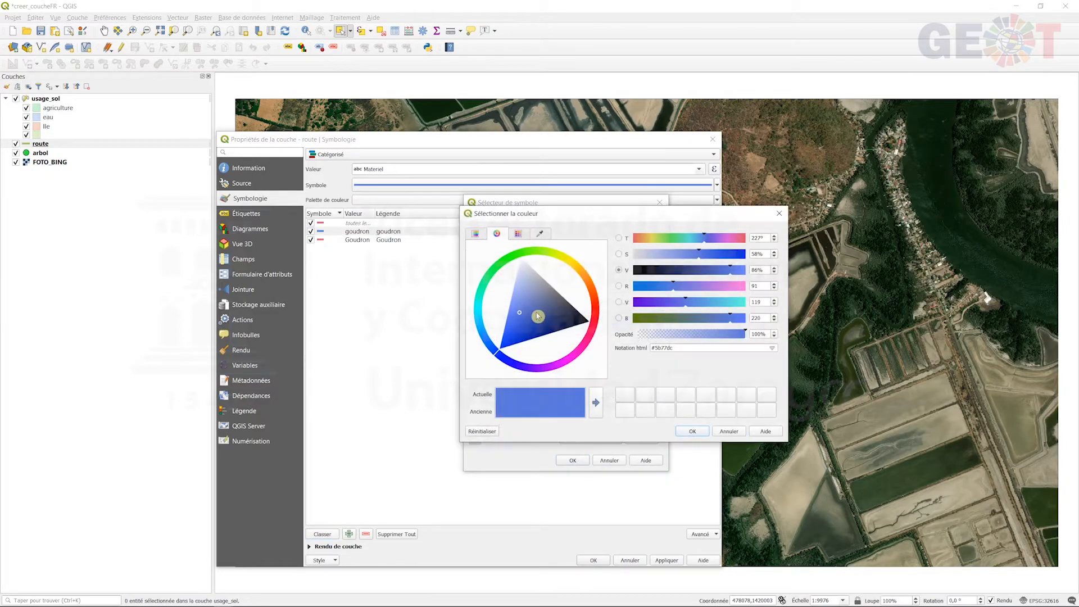
left_click(596, 287)
left_click(562, 316)
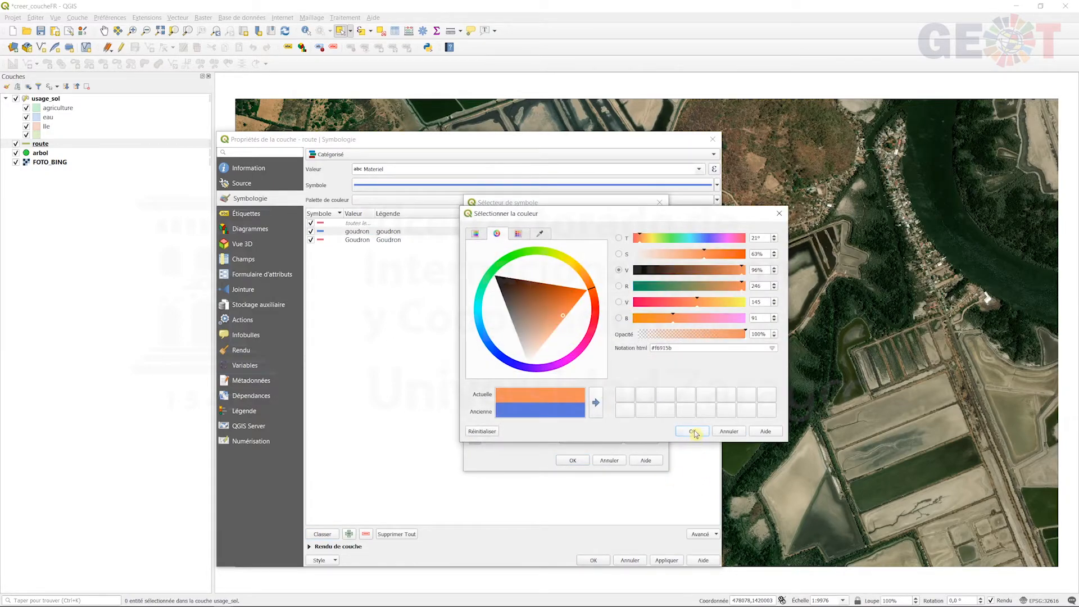
left_click(557, 256)
left_click(553, 278)
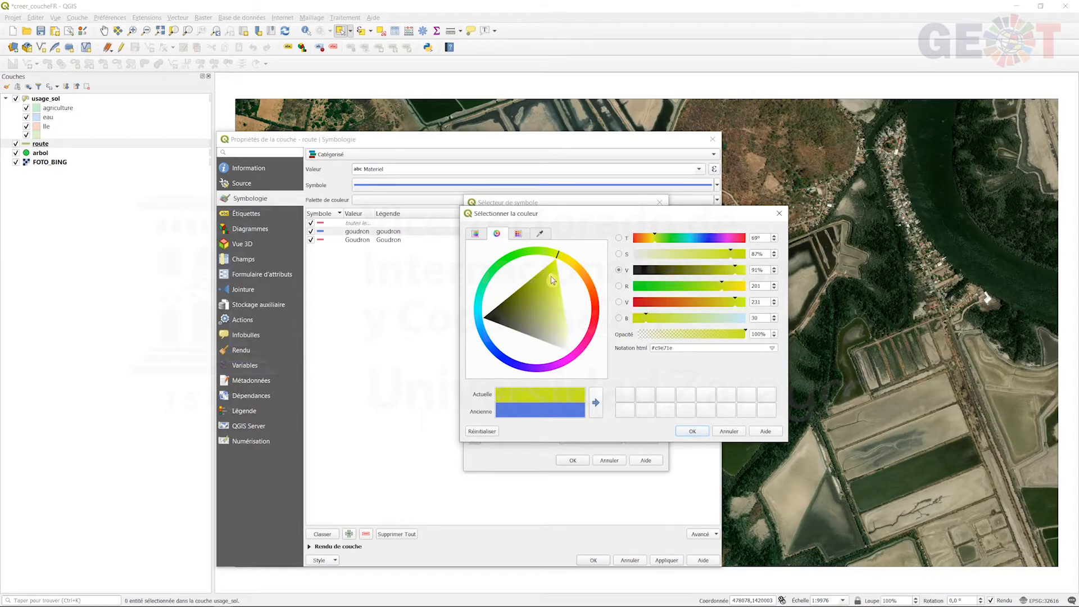
left_click(692, 431)
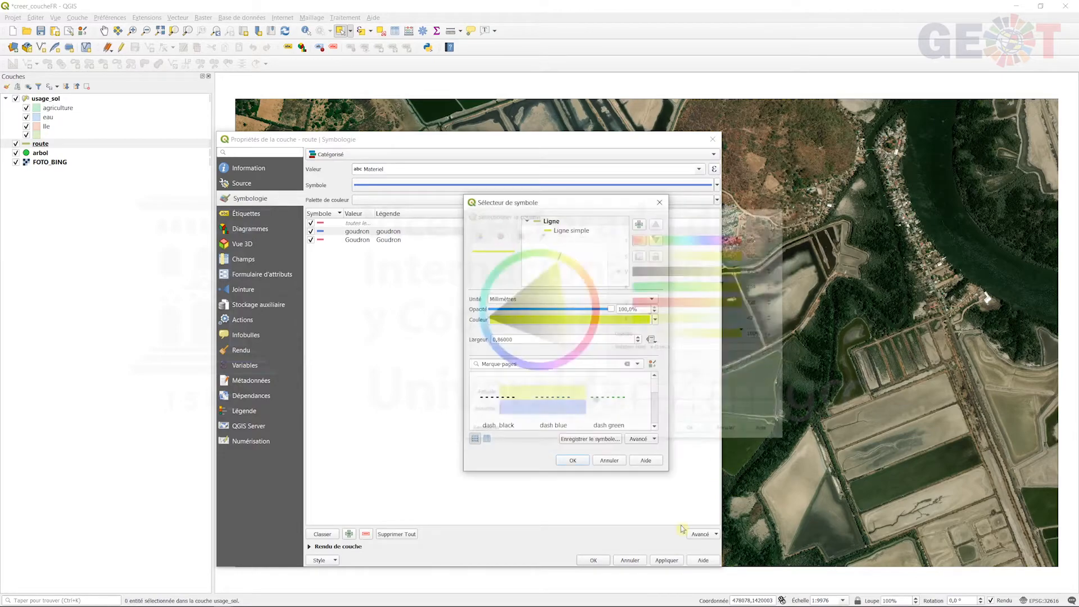
left_click(572, 460)
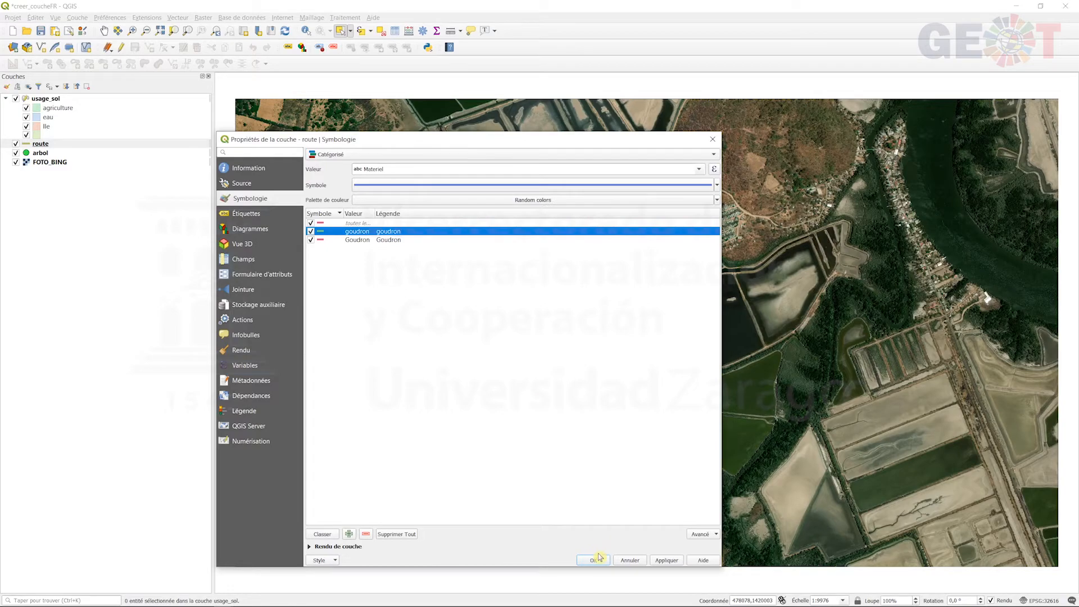
left_click(593, 560)
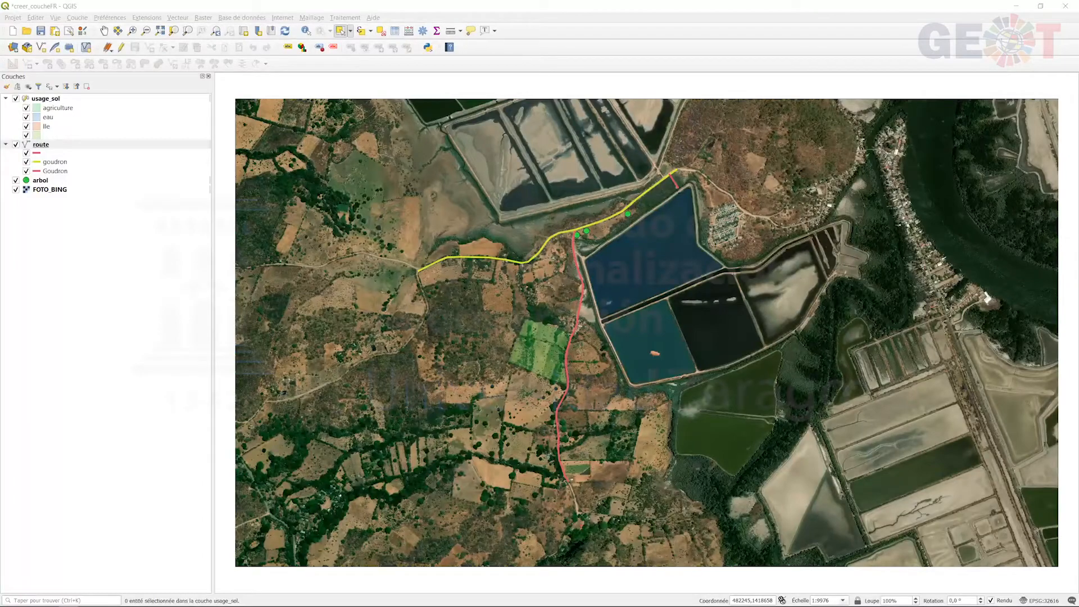
- Switch the arbol layer to categorized symbology on the taille field and classify its values
right_click(37, 180)
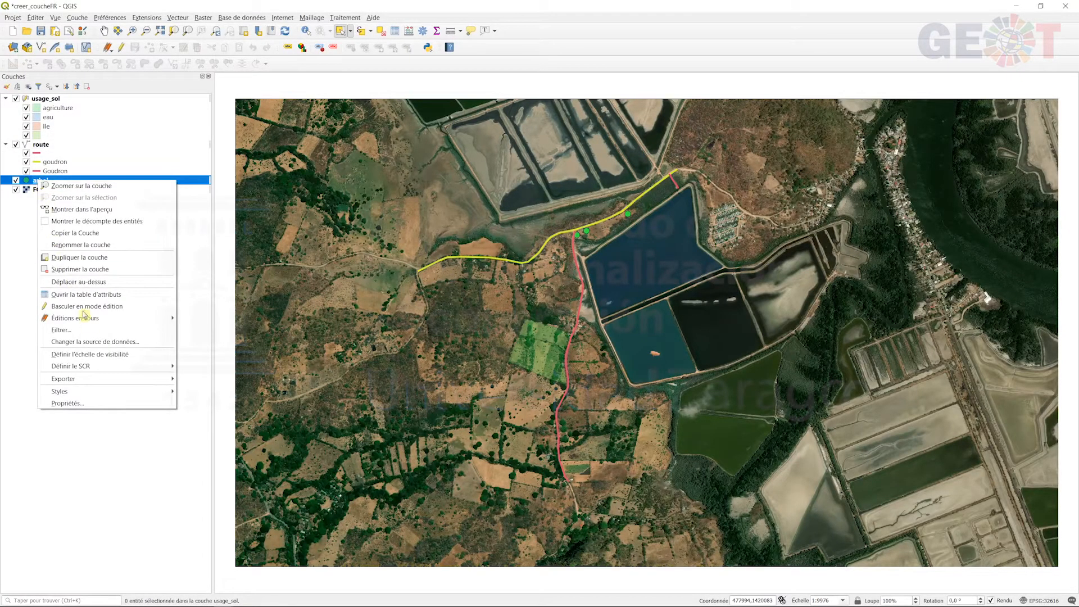
left_click(68, 403)
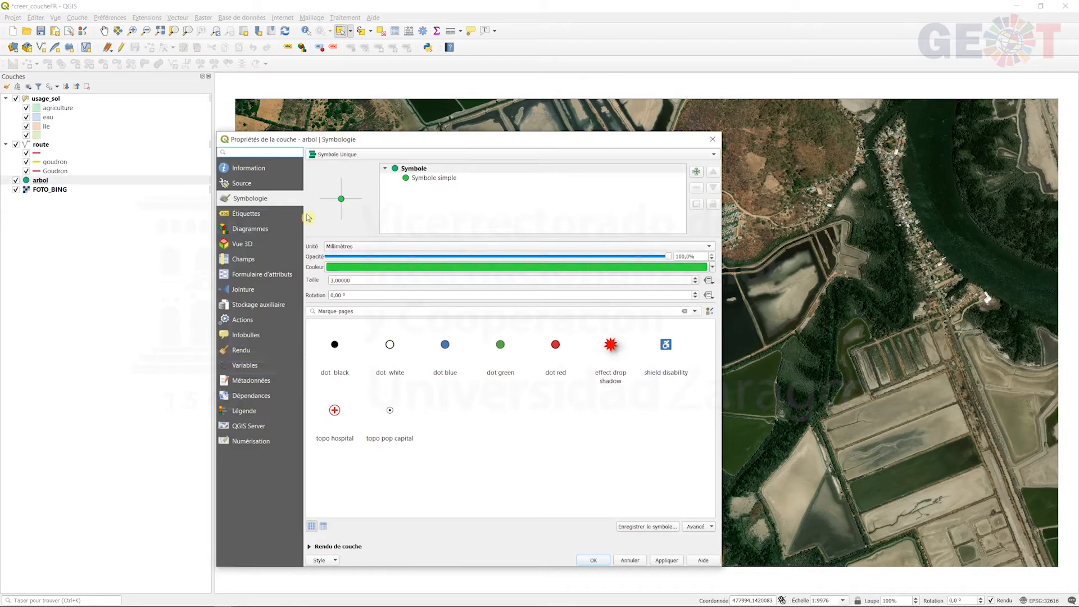
left_click(382, 157)
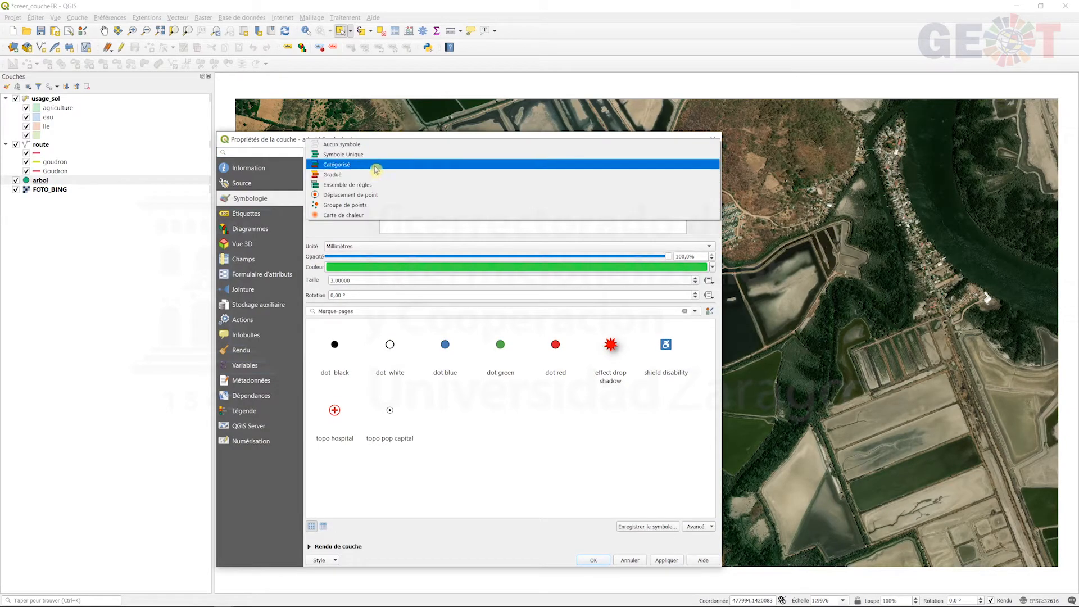
left_click(378, 164)
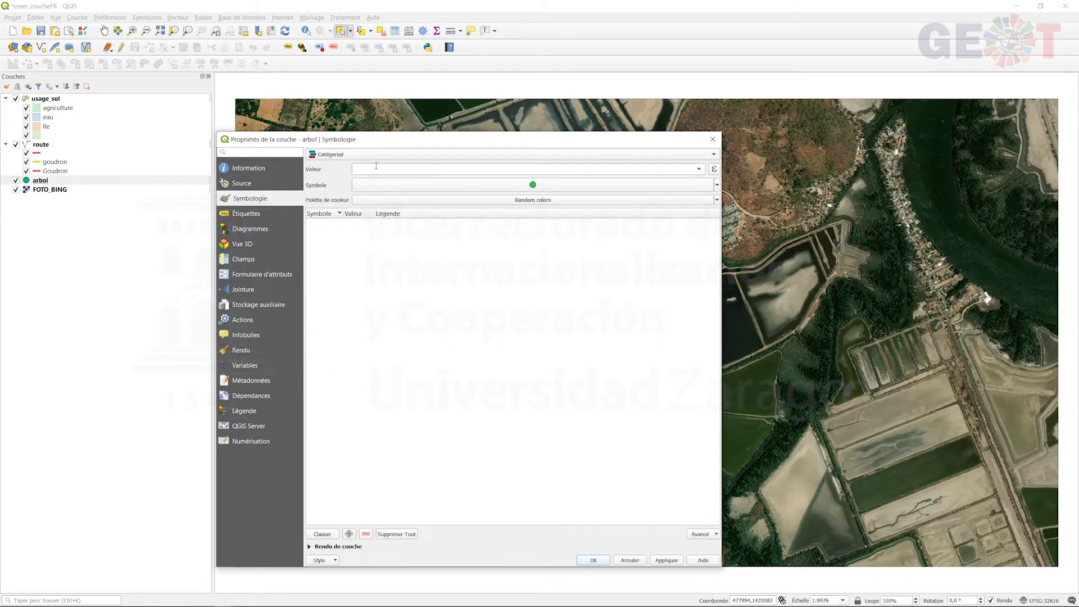
left_click(696, 173)
left_click(438, 194)
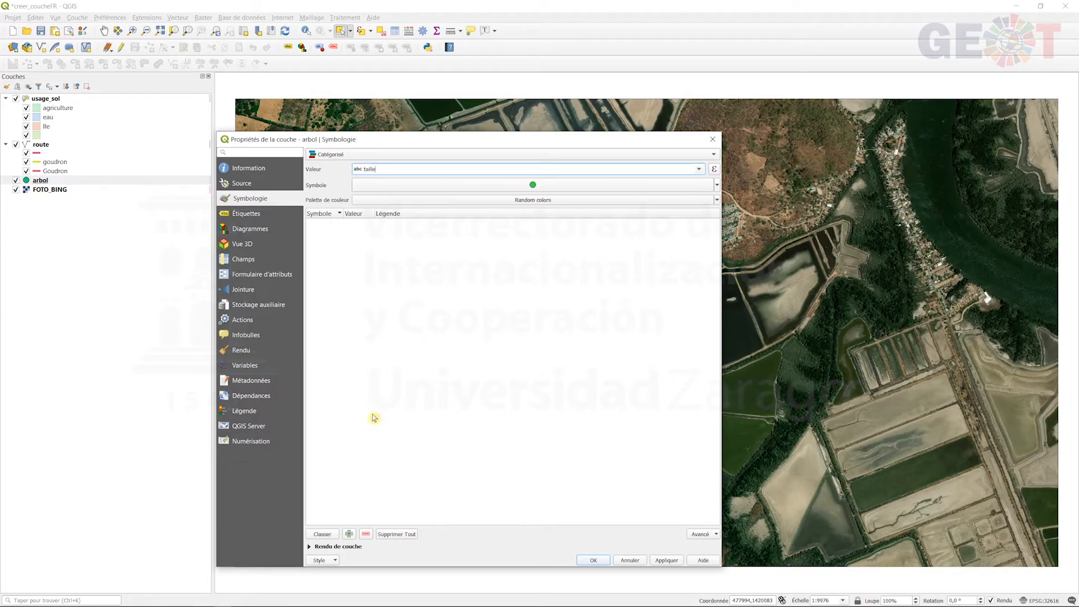
left_click(332, 535)
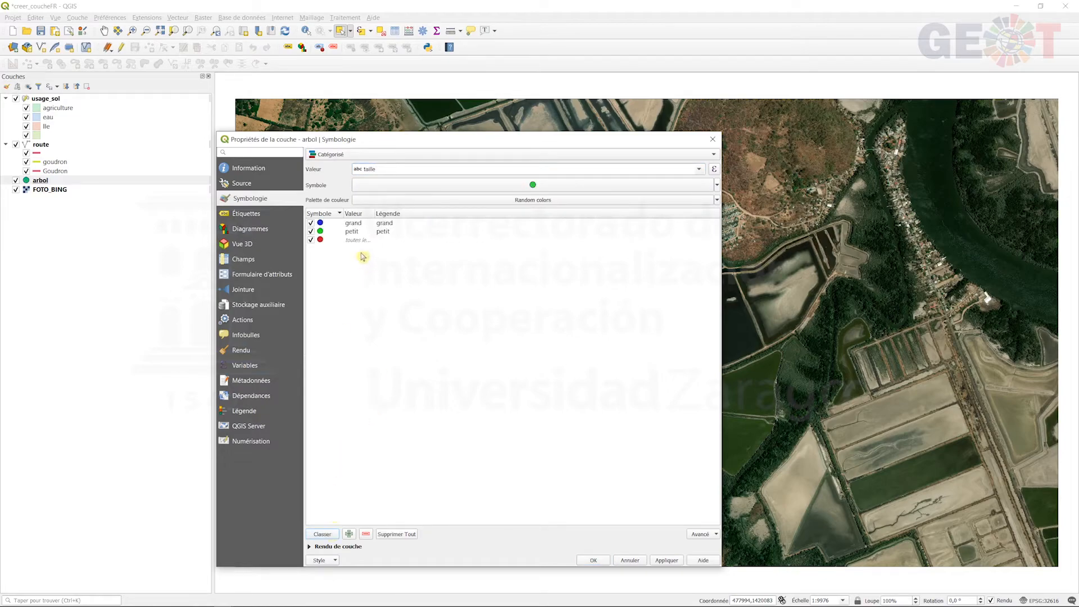
- Set the fill colour of the grand category to green (#40dd21) and copy its HTML colour code
double_click(321, 225)
left_click(586, 232)
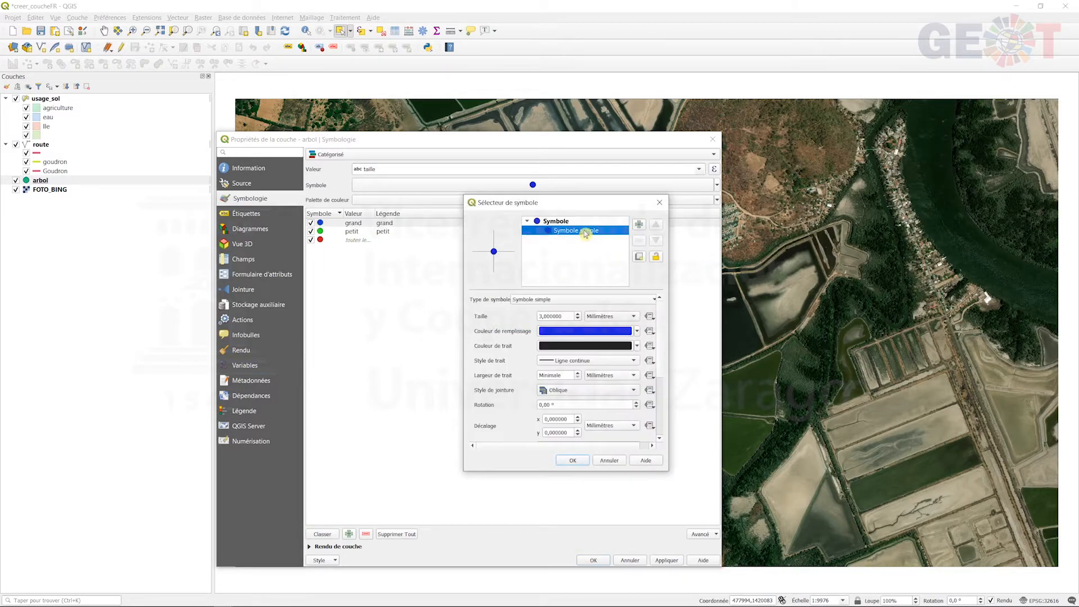
left_click(589, 333)
left_click(516, 251)
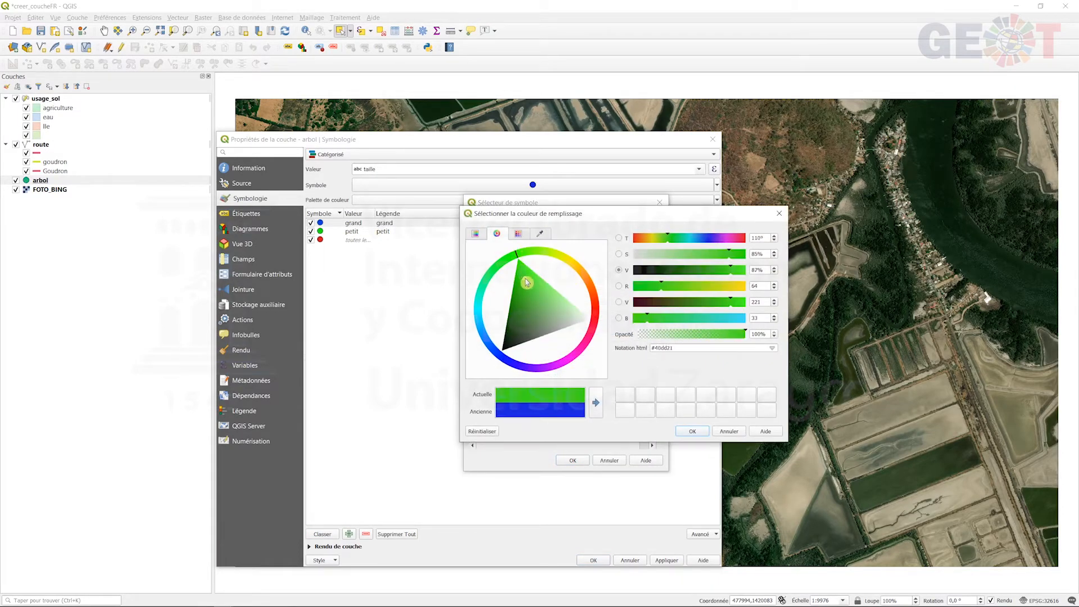
left_click_drag(674, 348, 645, 346)
left_click(693, 432)
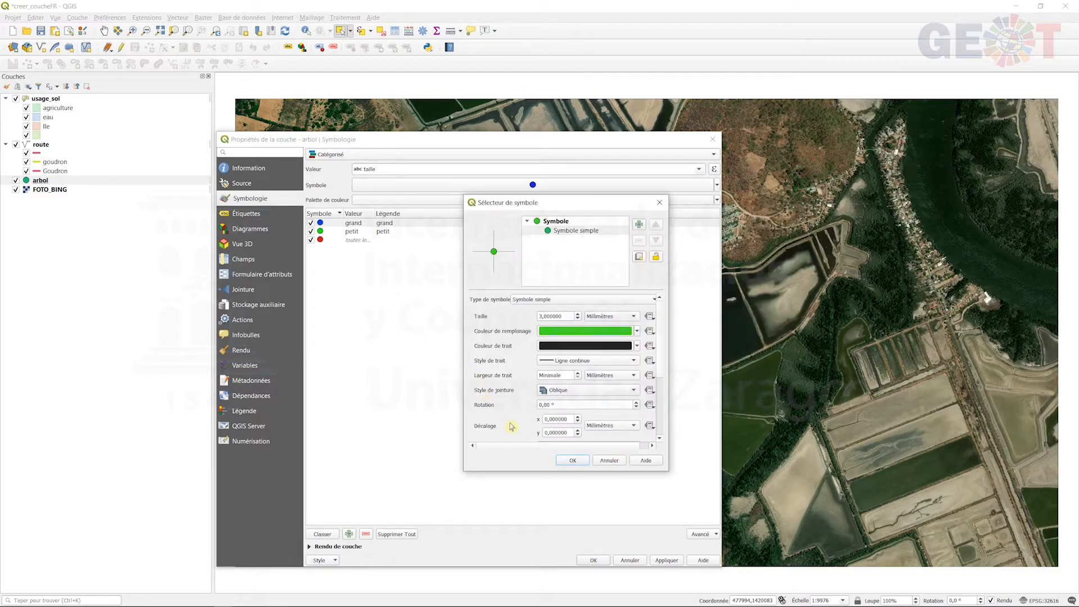
left_click(561, 460)
- Give the petit category the same green as the grand category using the copied colour code
double_click(320, 231)
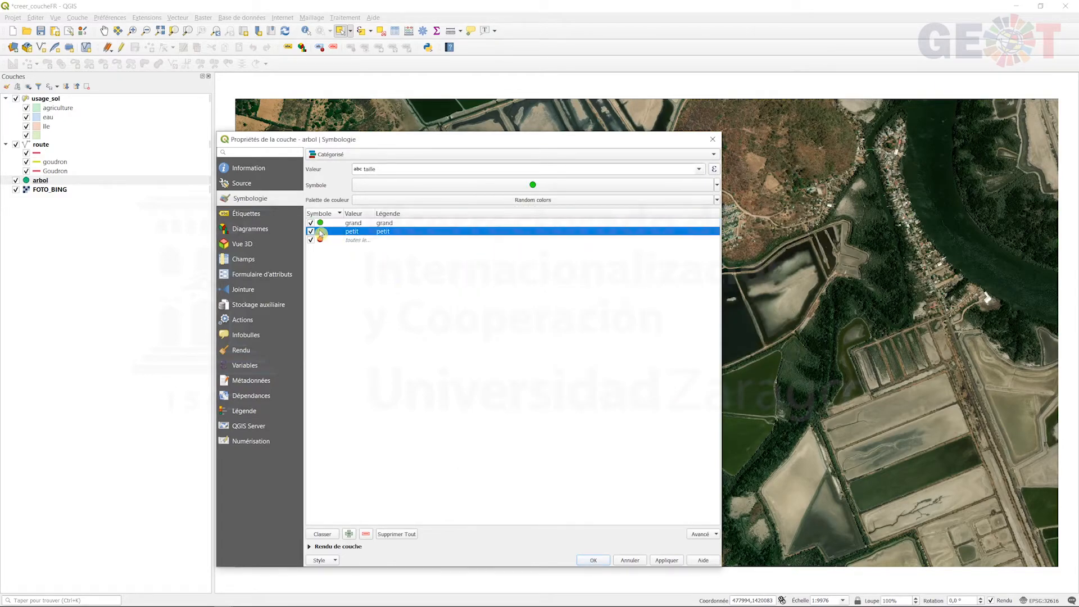
left_click(549, 319)
left_click_drag(683, 348, 617, 350)
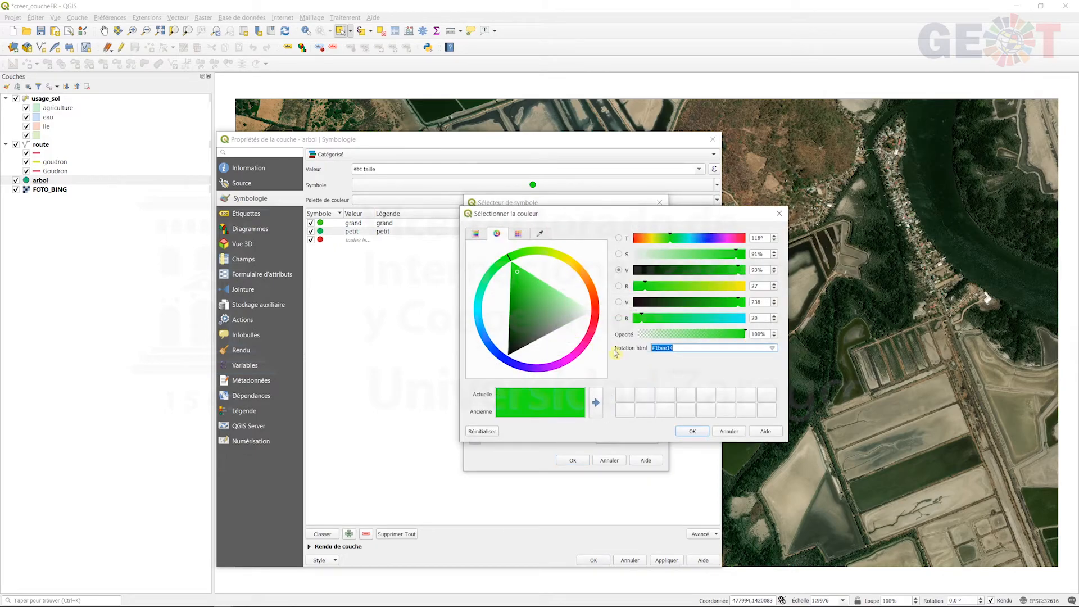
left_click(700, 434)
left_click(573, 461)
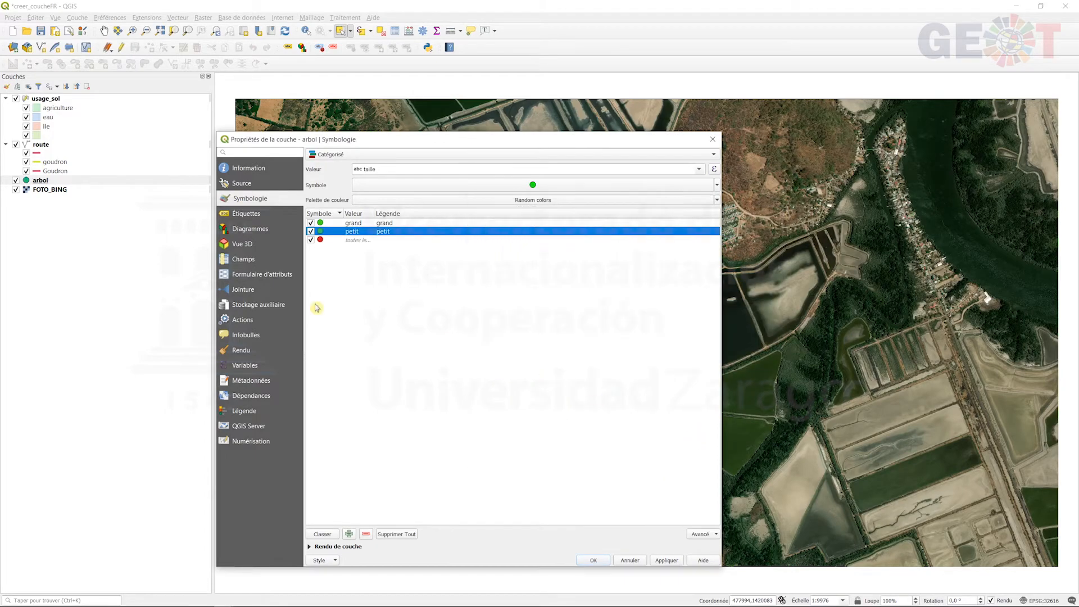
- Set the symbol size of the grand category to 4 mm
double_click(320, 231)
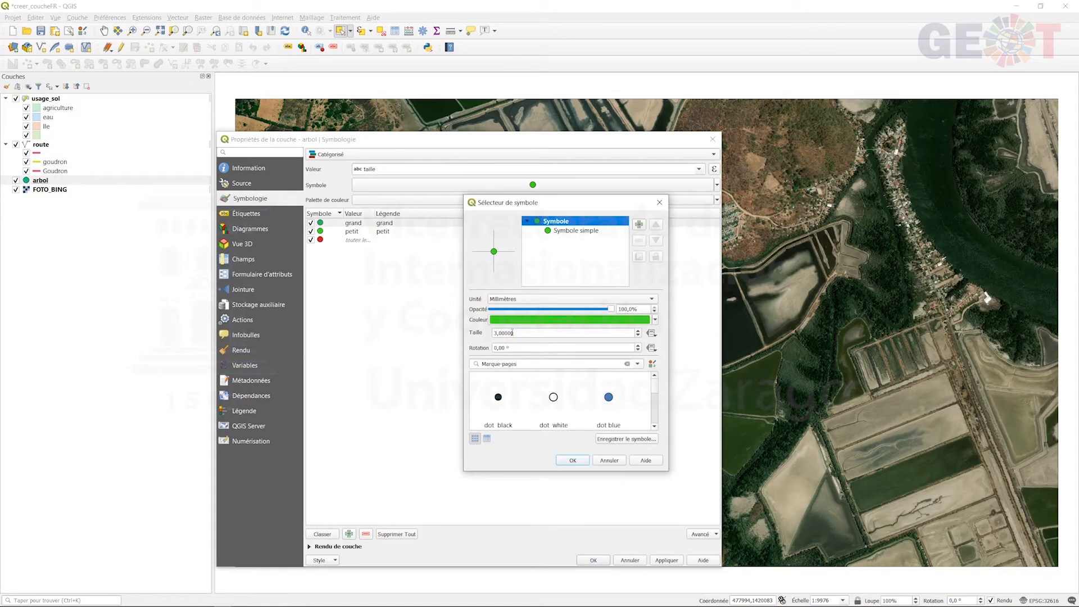
scroll(516, 333, "up", 1)
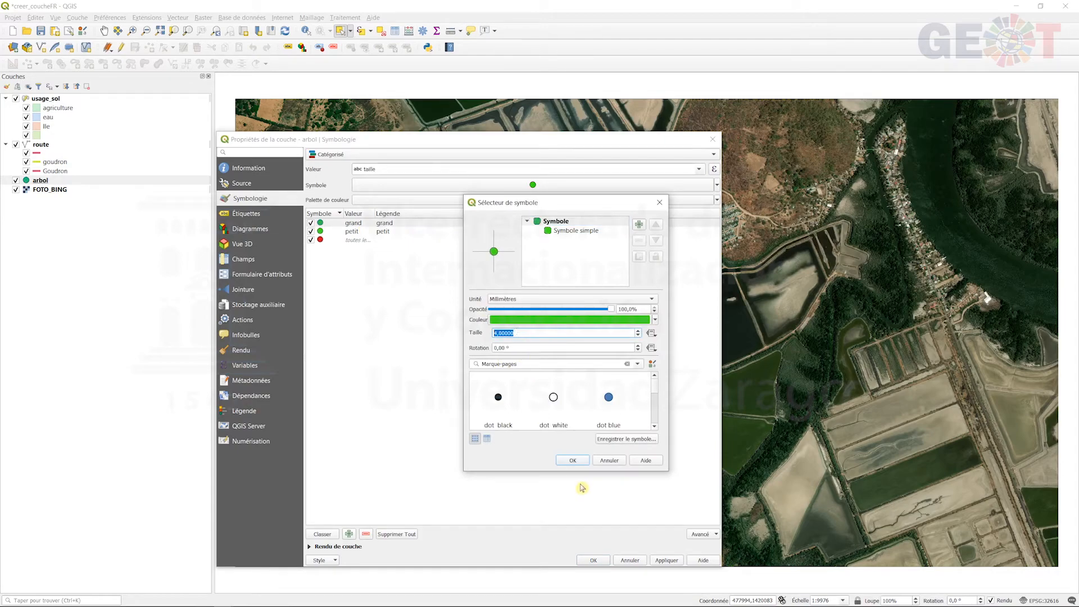
left_click(579, 461)
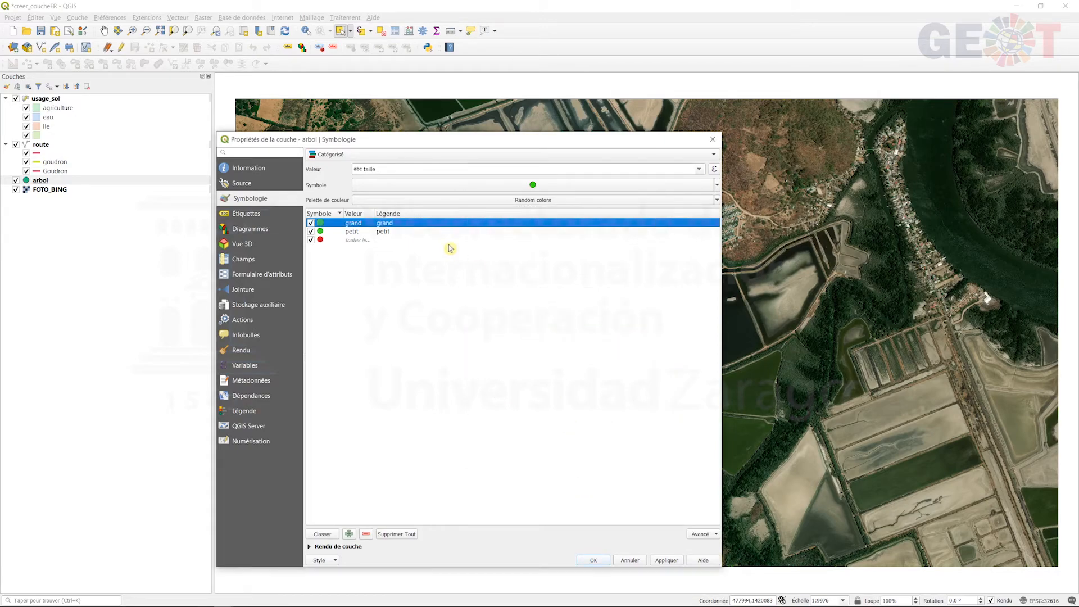
- Set the symbol size of the petit category to 2 mm
double_click(321, 232)
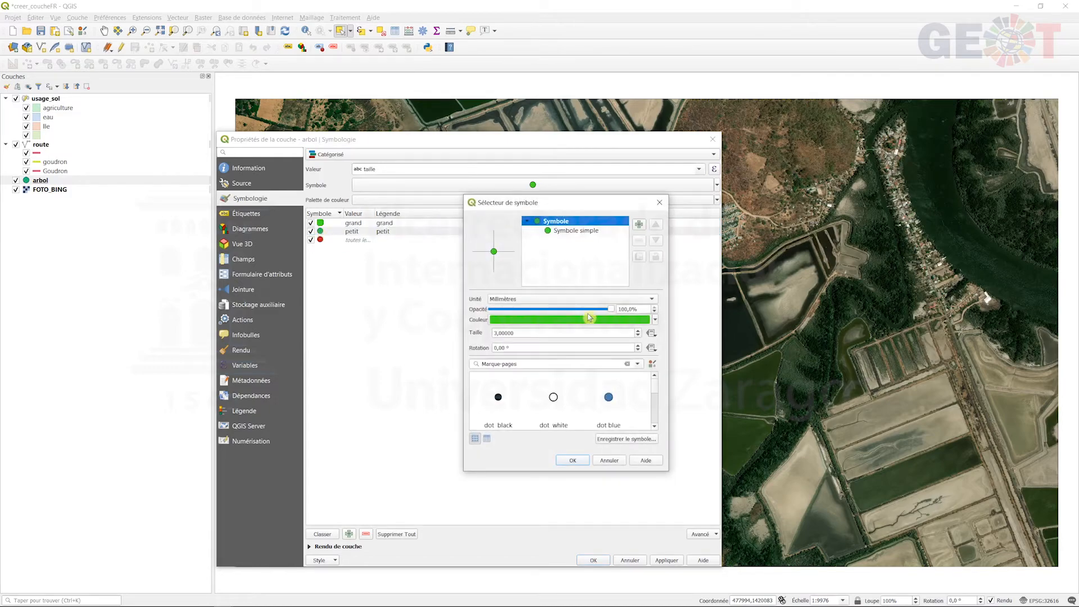
scroll(533, 333, "down", 2)
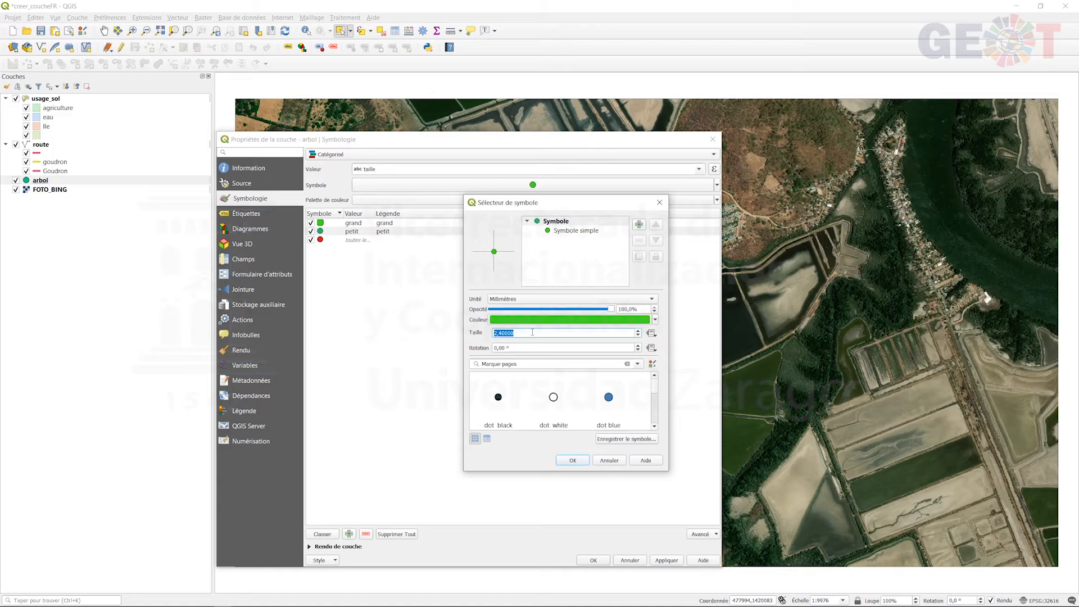
left_click(572, 461)
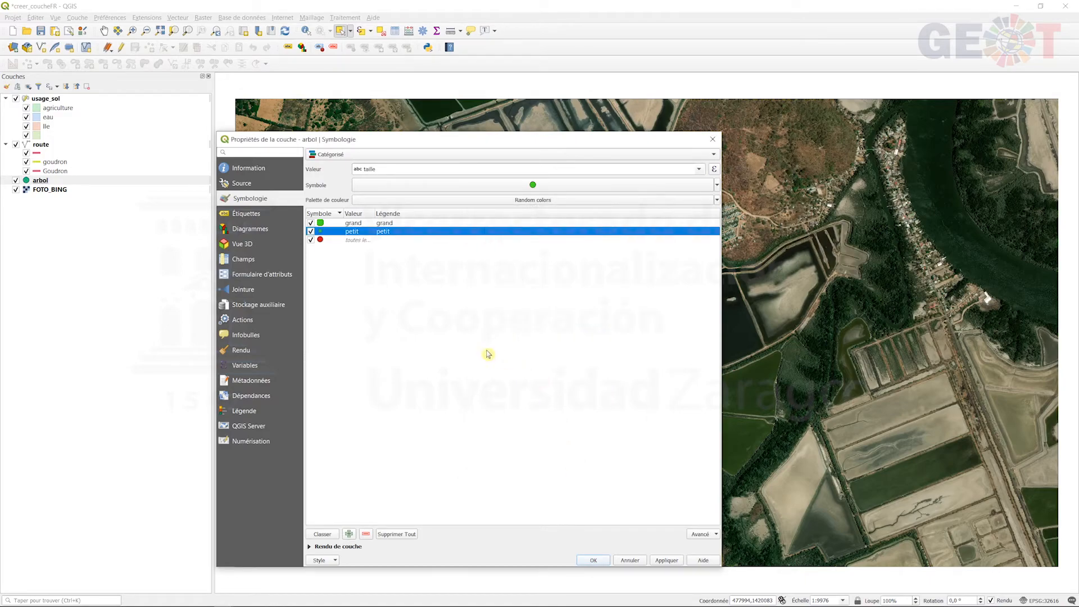
- Reduce the petit category's symbol size to 1.5 mm and apply the arbol symbology
double_click(320, 231)
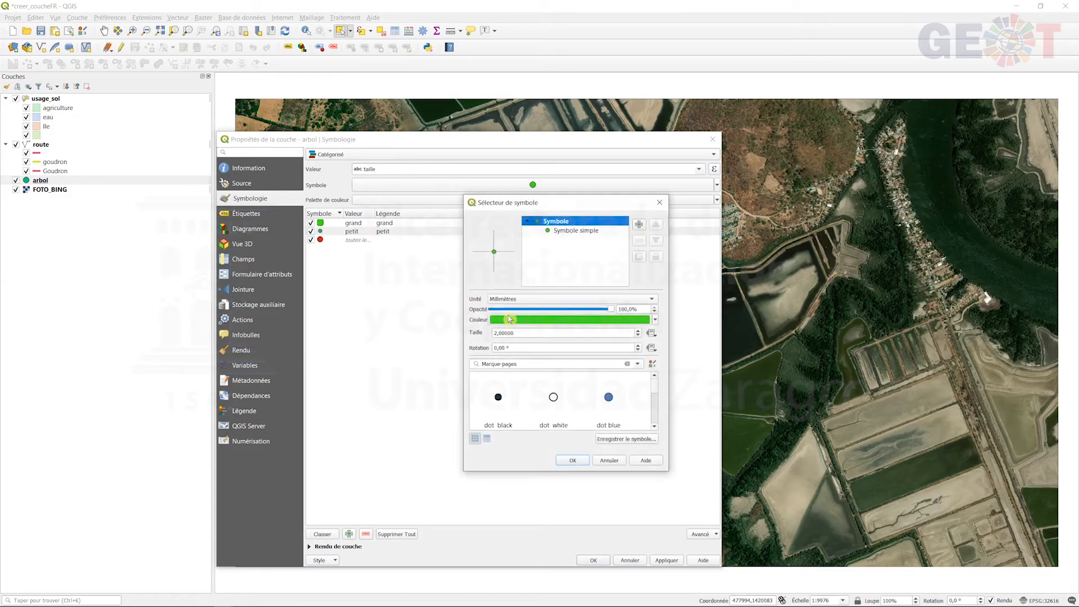
scroll(539, 332, "down", 2)
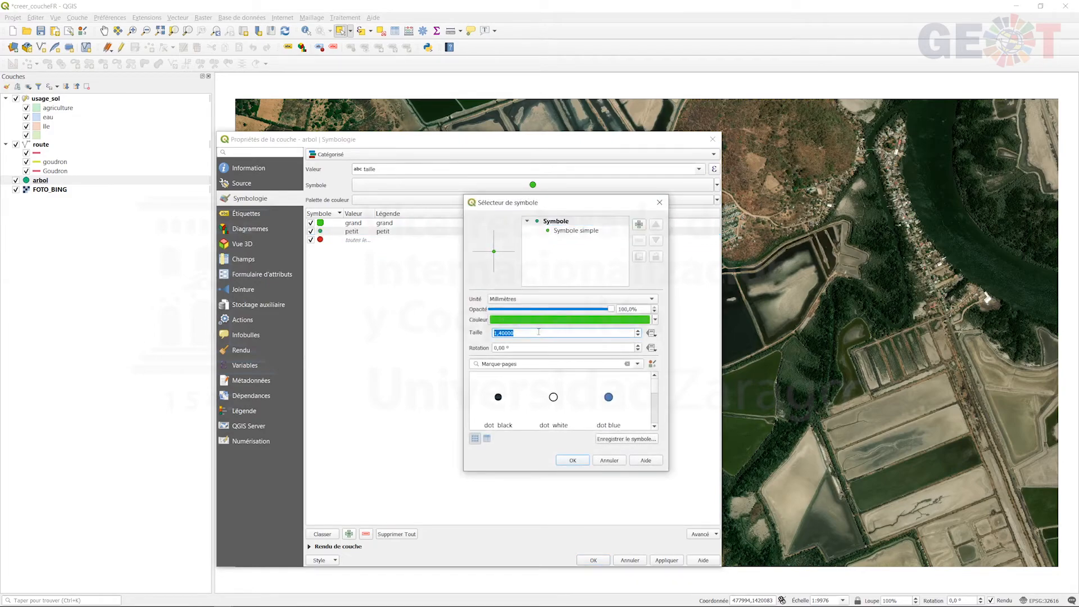
left_click(497, 332)
type("1")
left_click(572, 460)
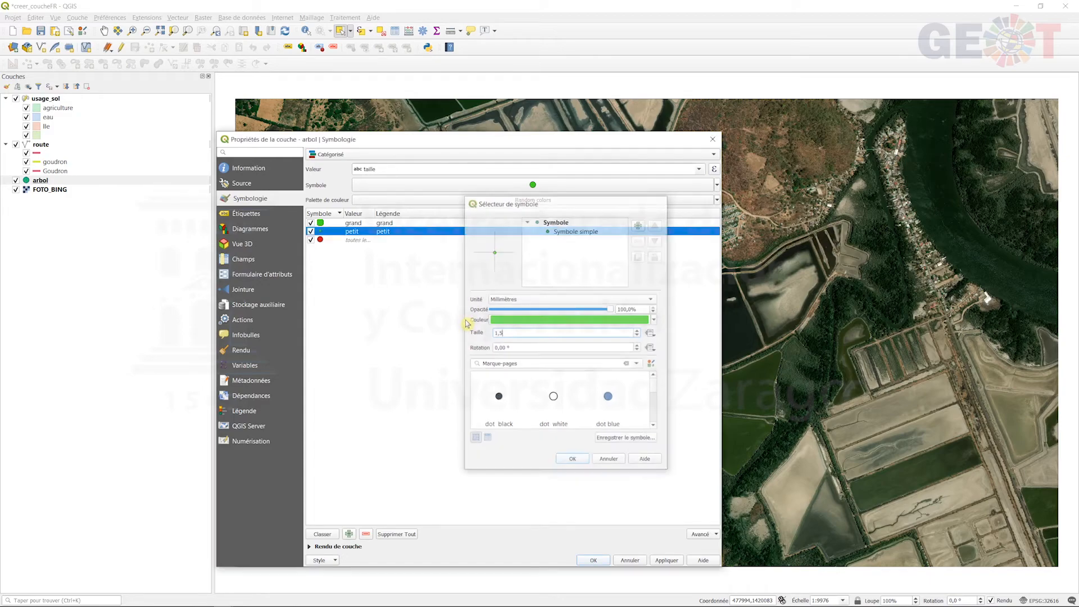
left_click(594, 562)
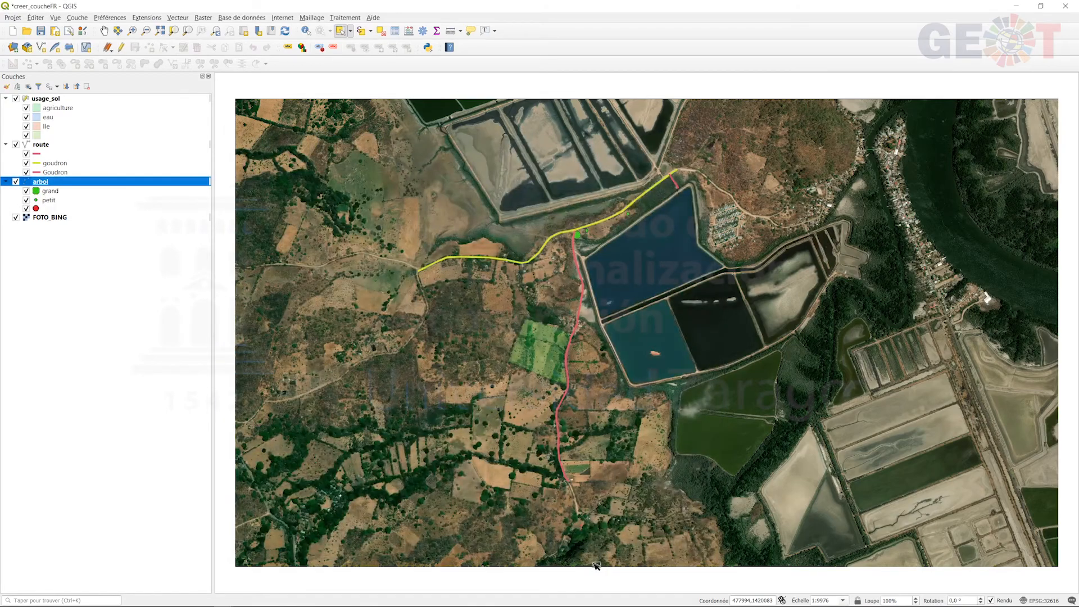
- Add a point to the arbol layer on the large tree southeast of the road junction, with element arbre and taille grand
scroll(596, 224, "up", 1)
scroll(596, 223, "up", 1)
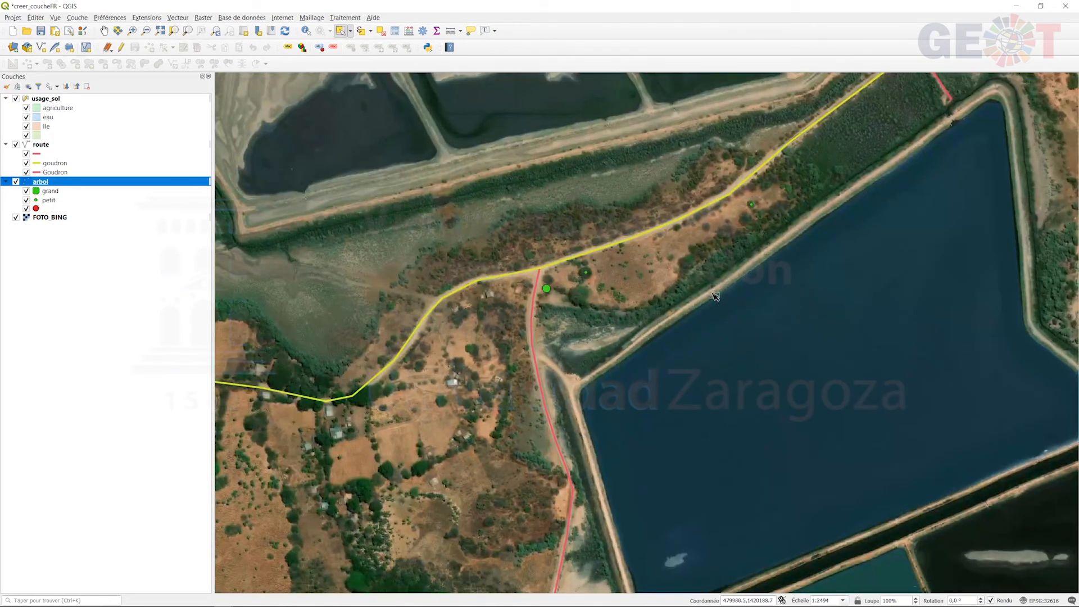
scroll(664, 292, "down", 1)
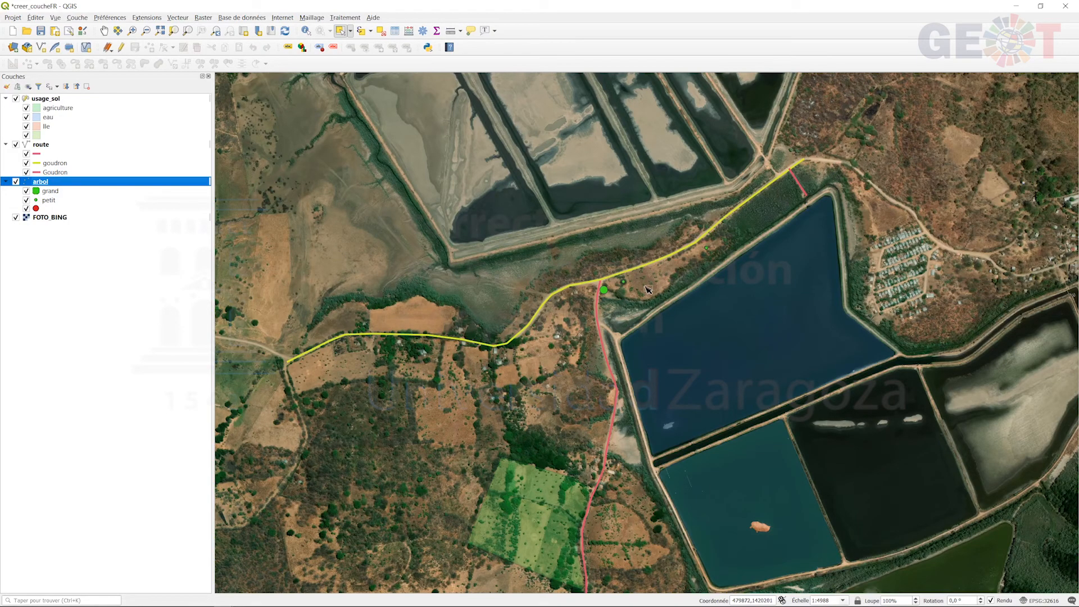
scroll(647, 289, "up", 2)
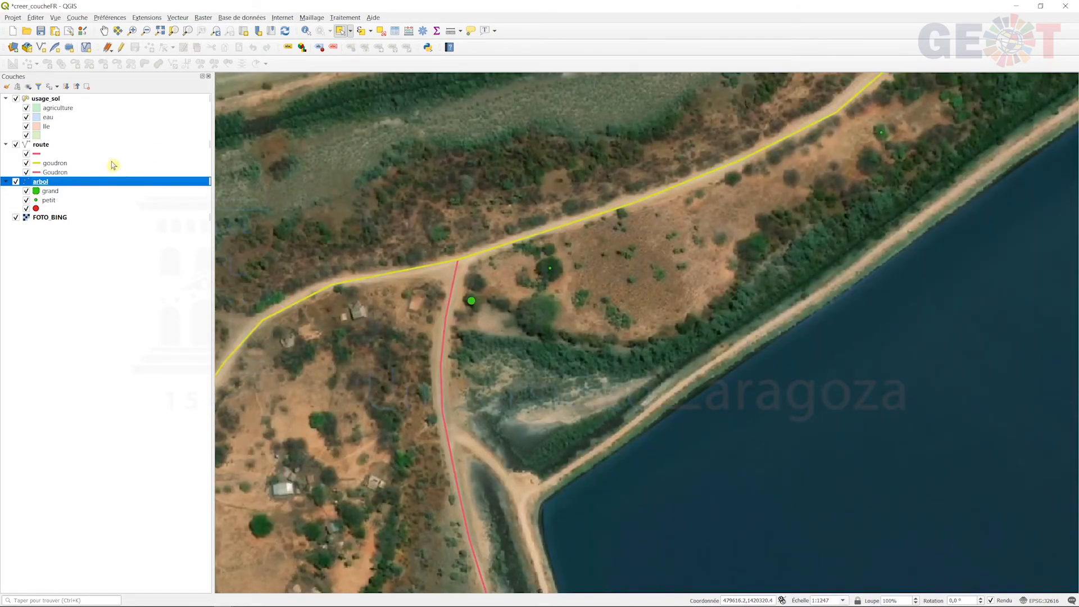
left_click(120, 47)
left_click(149, 47)
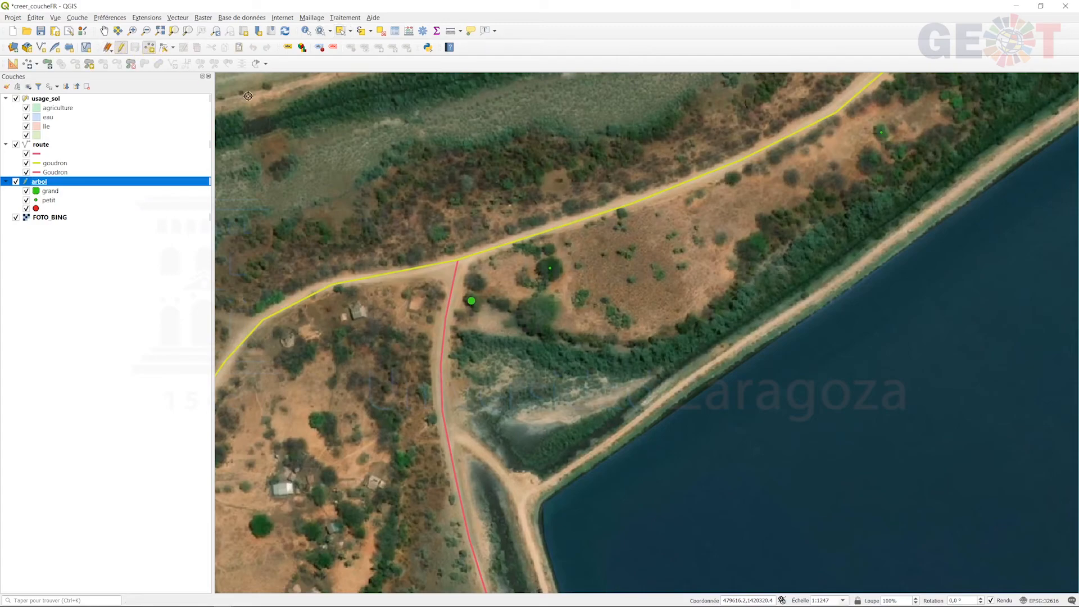
left_click(538, 318)
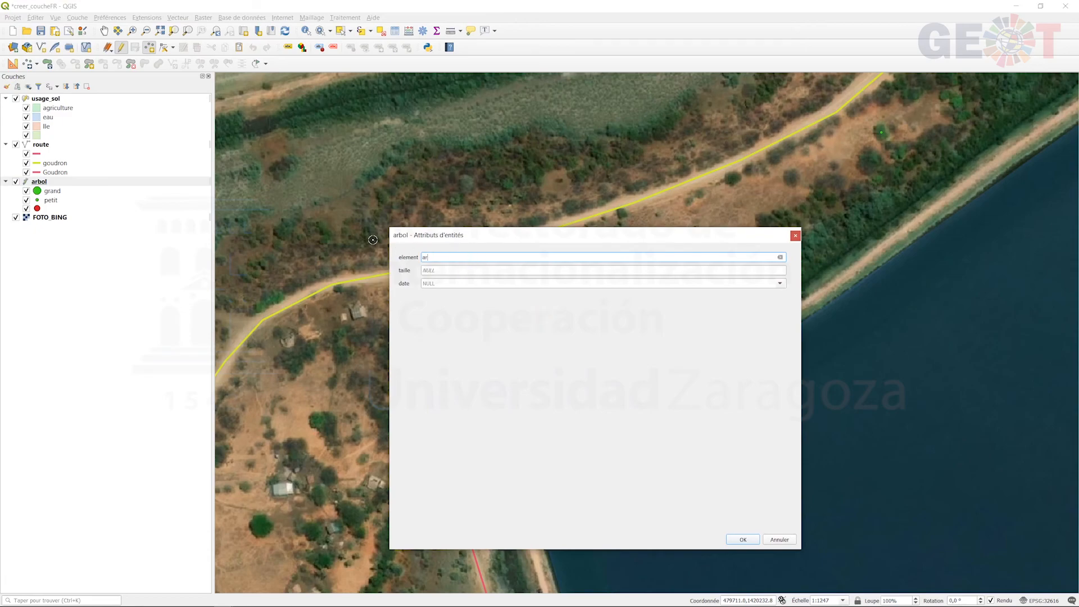
key("Tab")
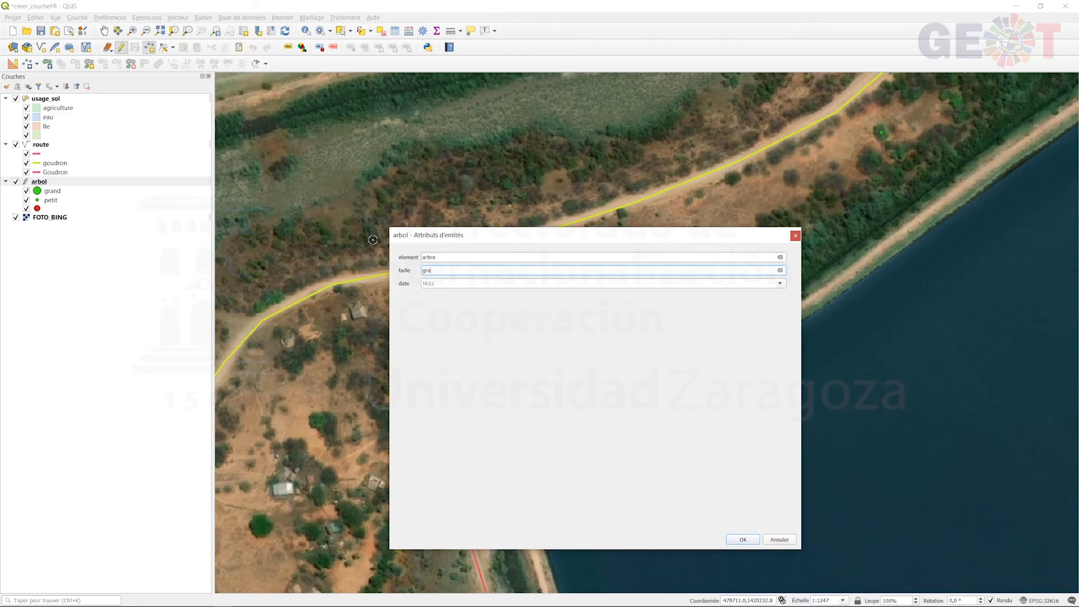
key("Tab")
key("Return")
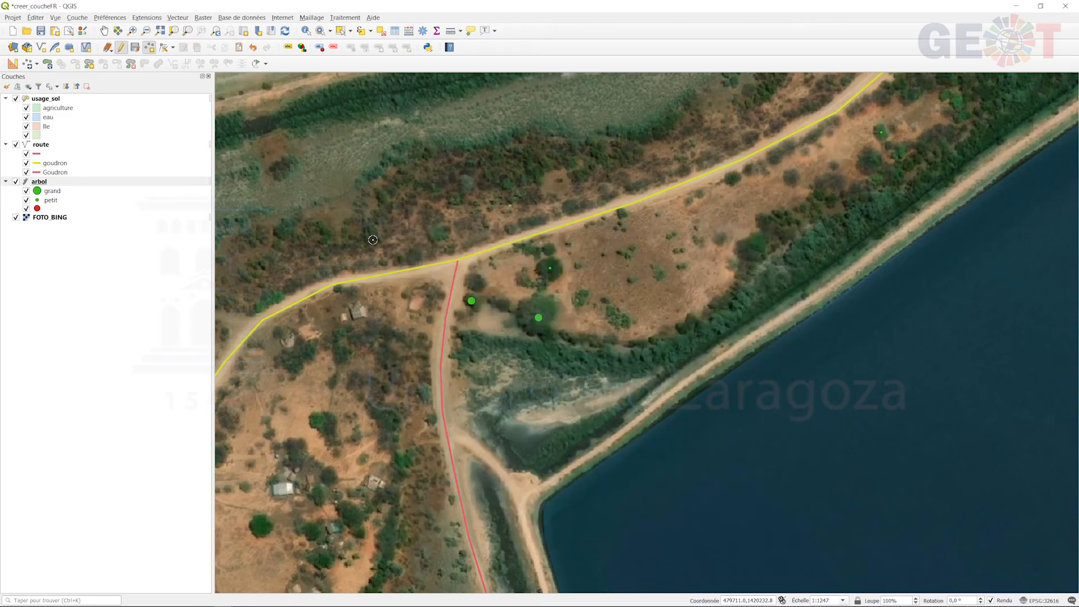